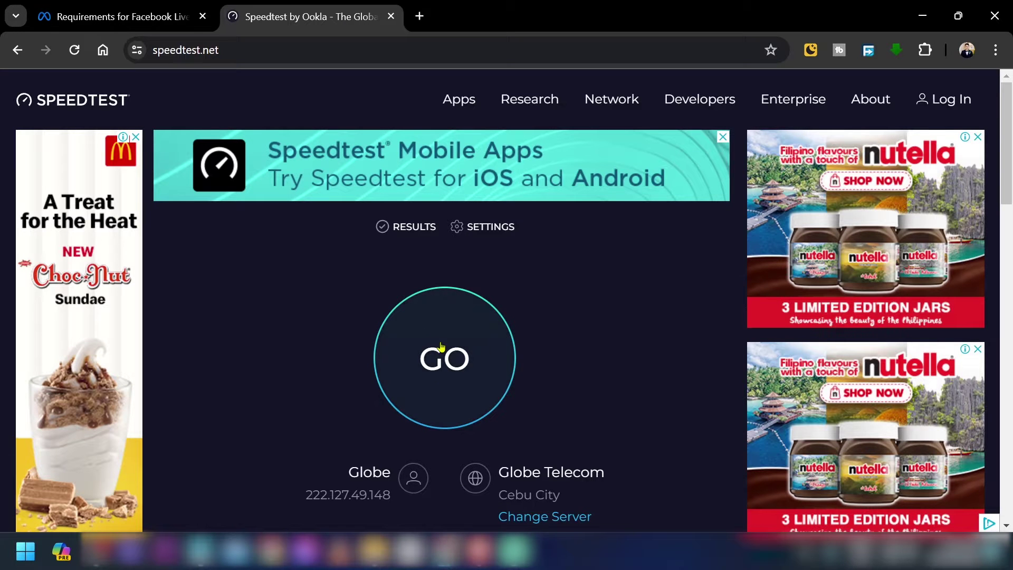
Start the speedtest.net test and dismiss the location-permission popup.
scroll(283, 78, "down", 2)
key("ctrl+l")
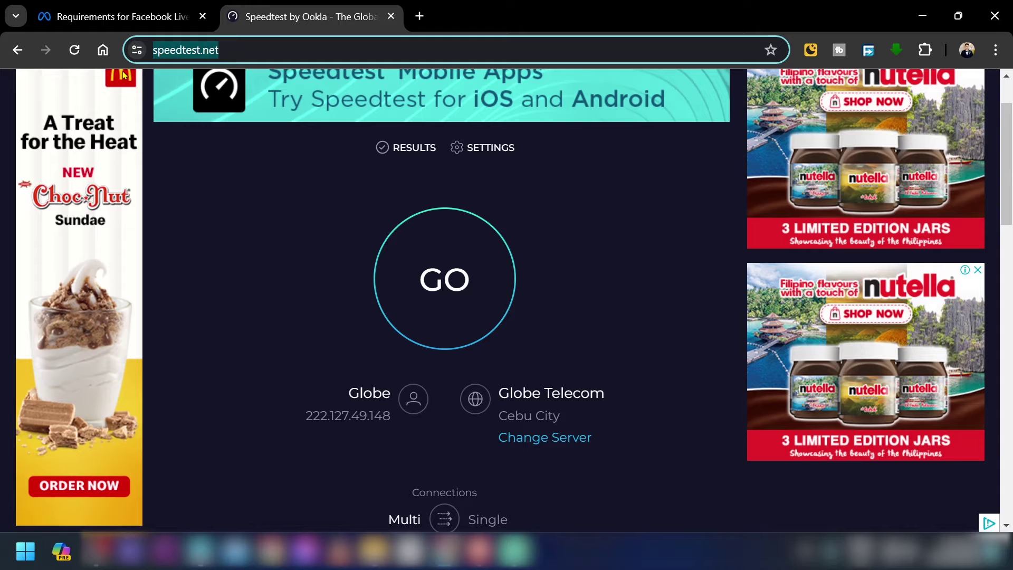
left_click(231, 197)
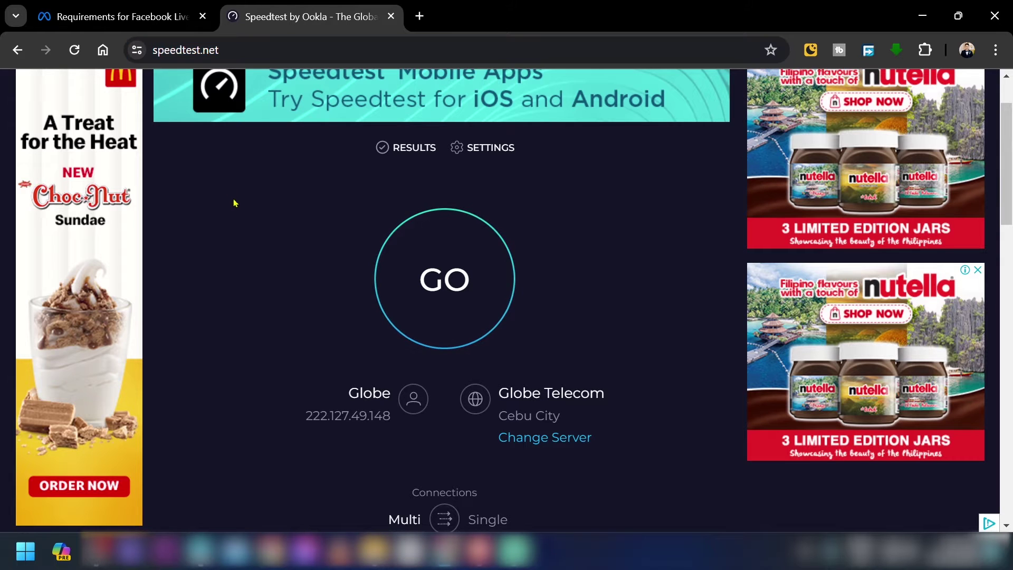
left_click(446, 287)
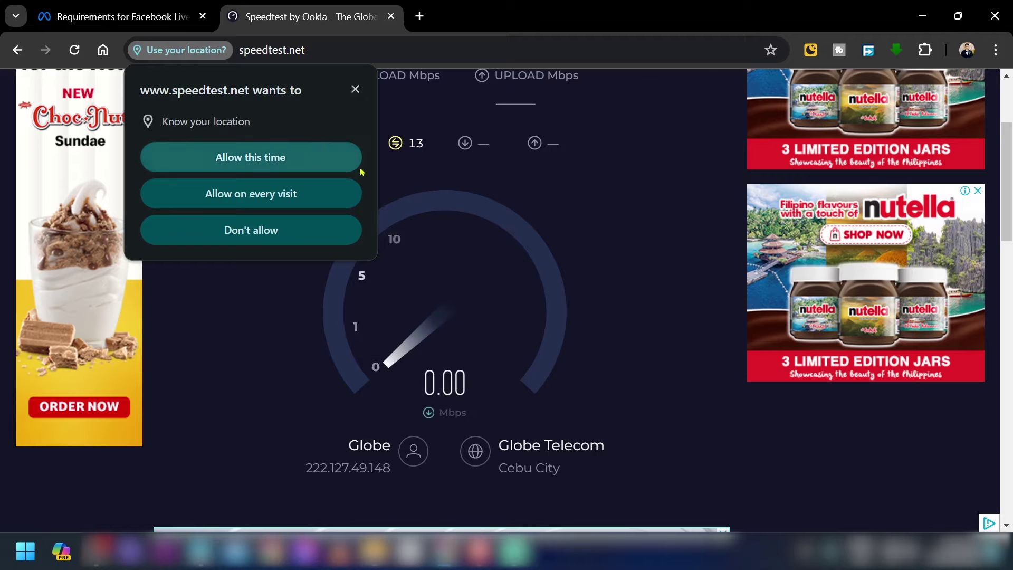
left_click(355, 89)
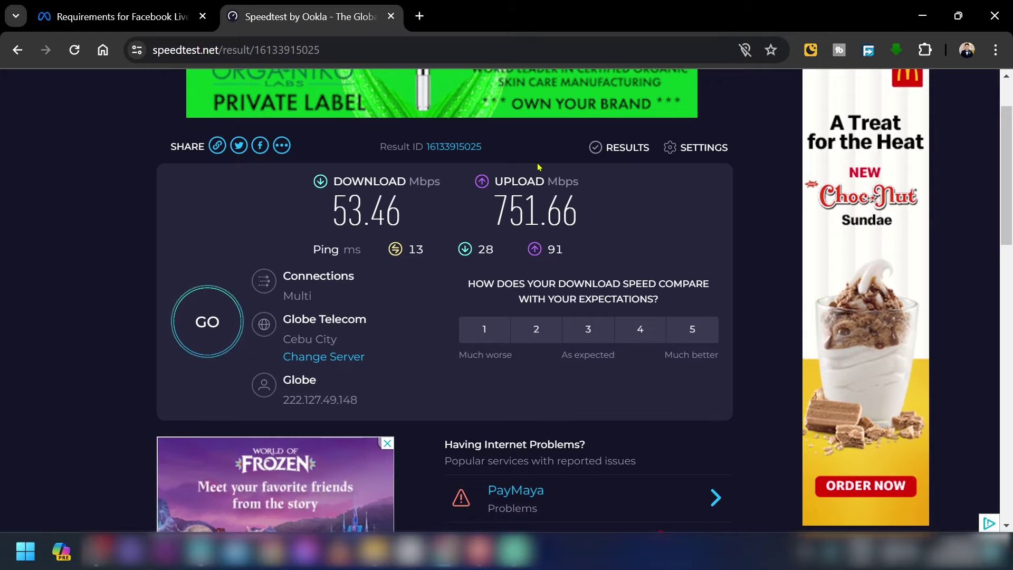
Highlight the 751.66 Mbps upload result on the finished speed test.
left_click(514, 229)
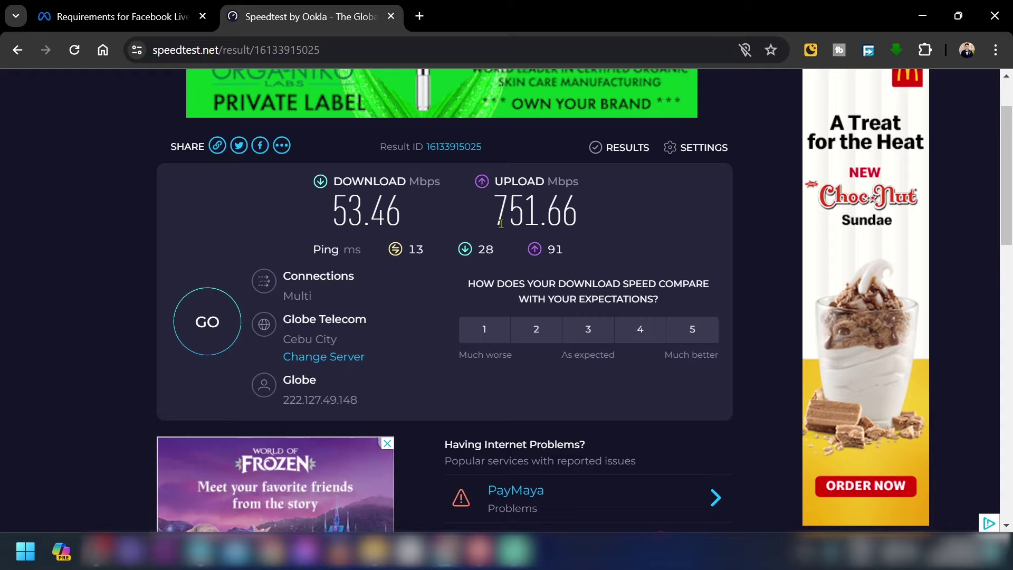
triple_click(514, 229)
left_click(569, 216)
double_click(569, 216)
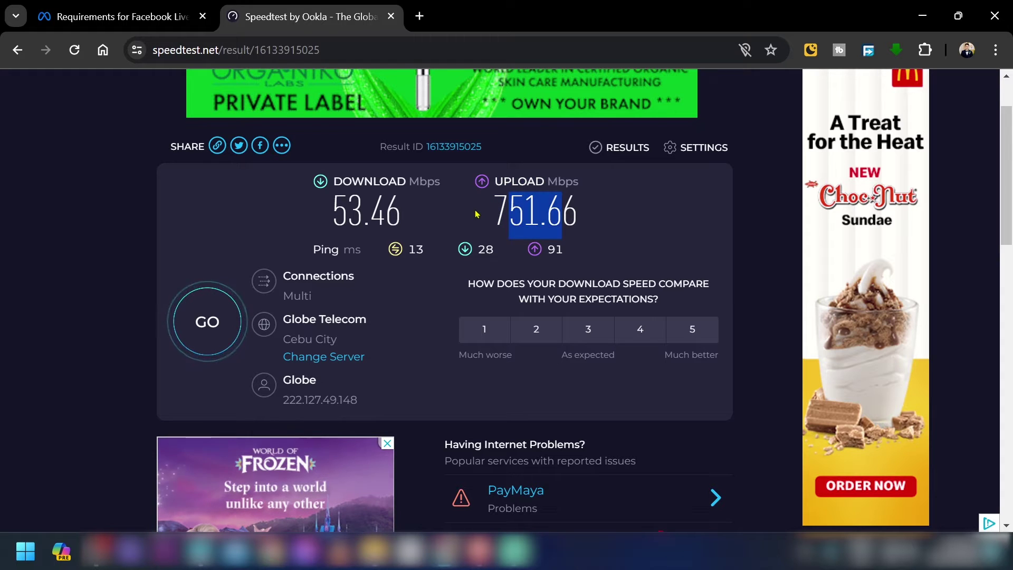
left_click(490, 209)
left_click_drag(490, 208, 543, 211)
left_click(585, 204)
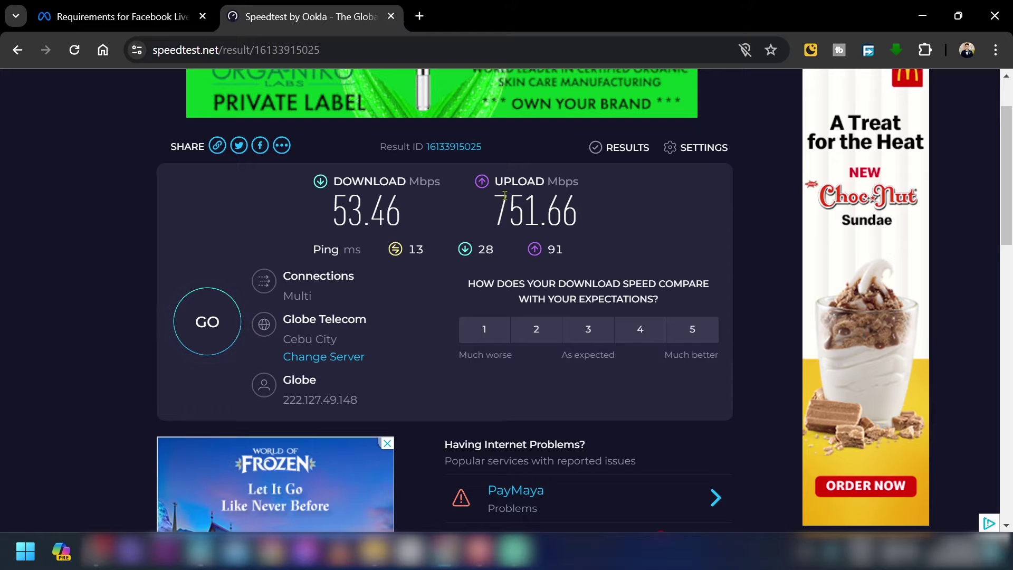
left_click_drag(491, 210, 528, 206)
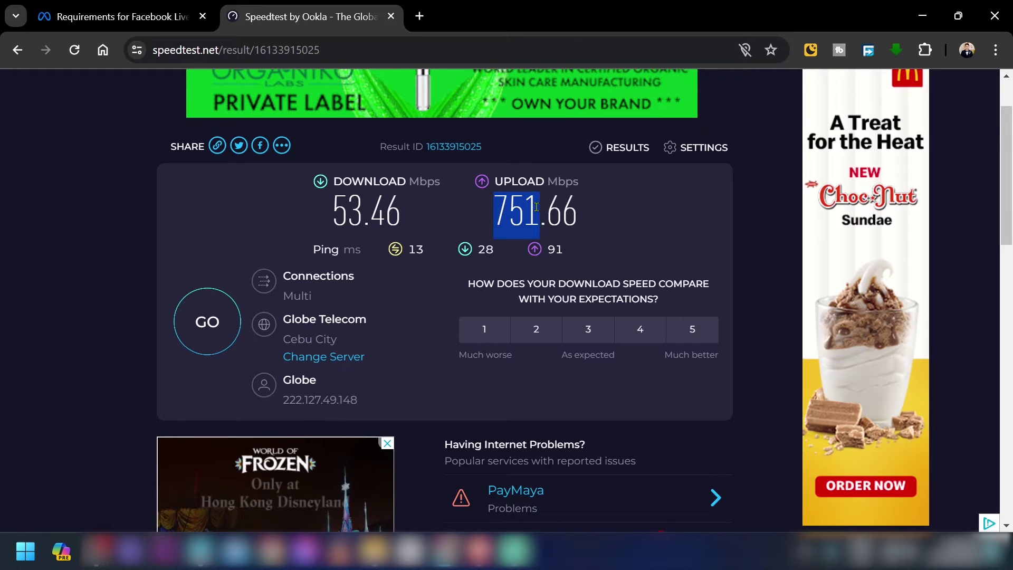
Launch Calculator from Windows search and maximize its window.
key("super")
type("CALC")
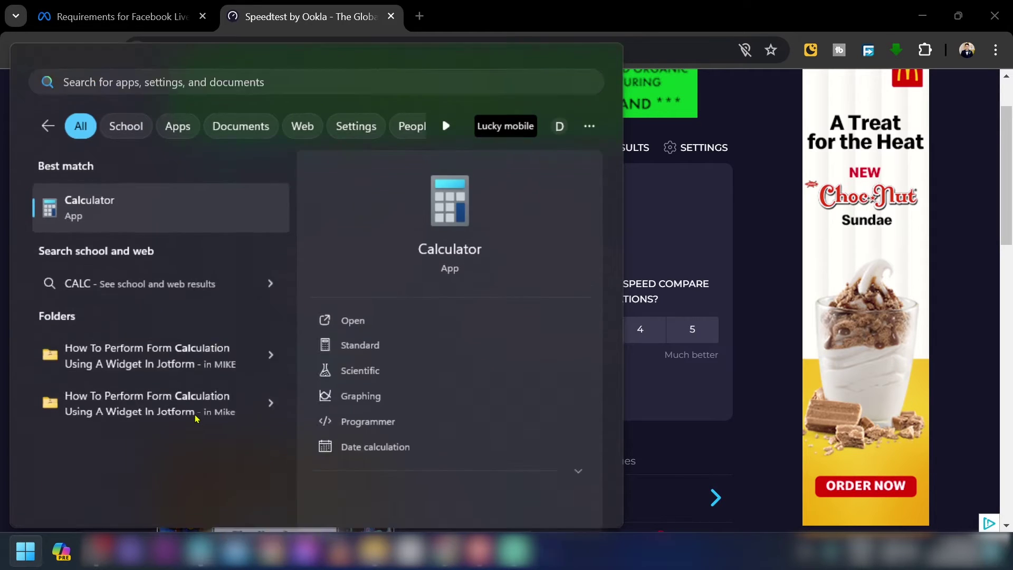
key("Return")
left_click_drag(574, 153, 526, 95)
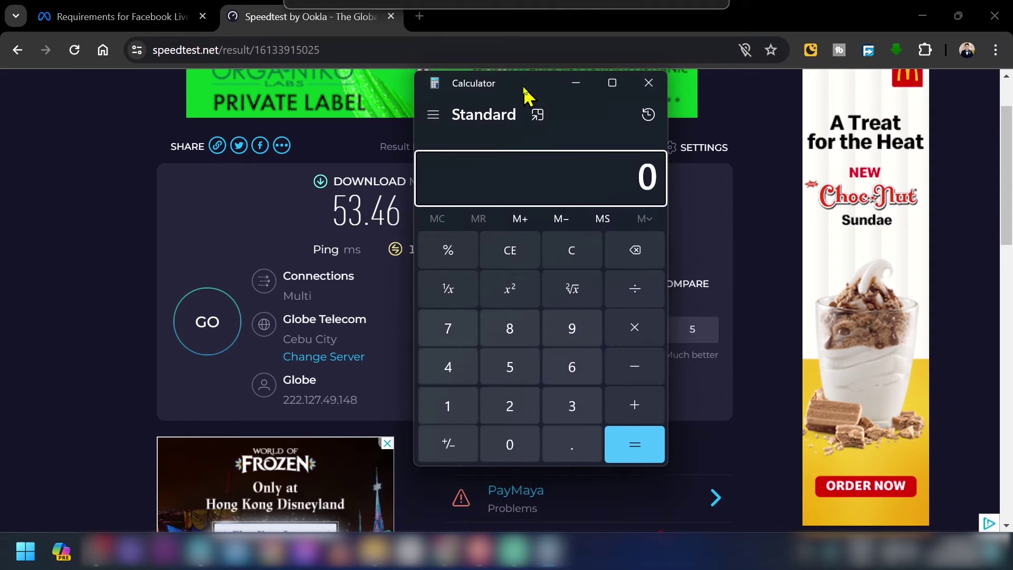
left_click(609, 82)
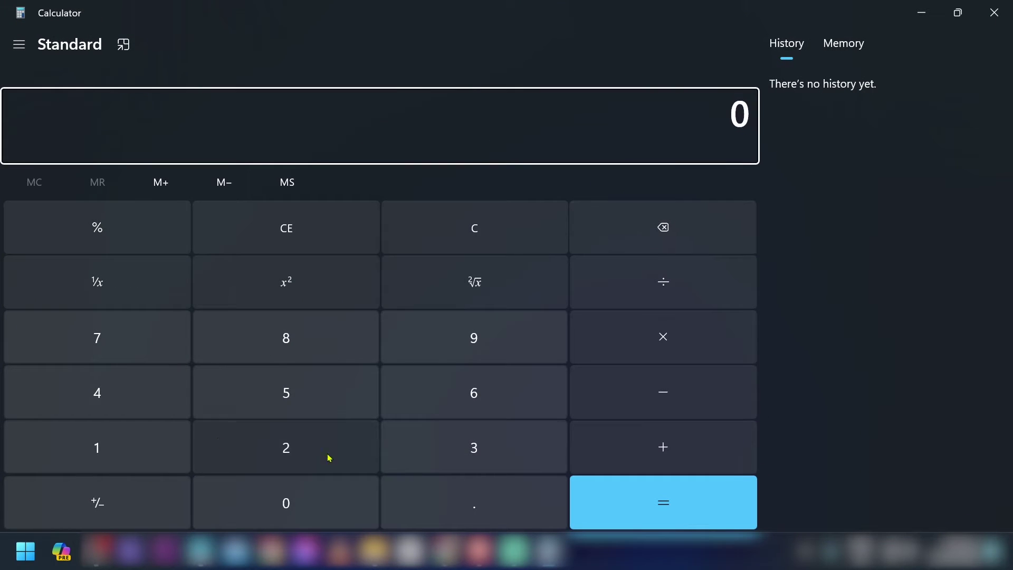
Add 12, 10, 11 and 13 to get 46, then clear the total.
type("12")
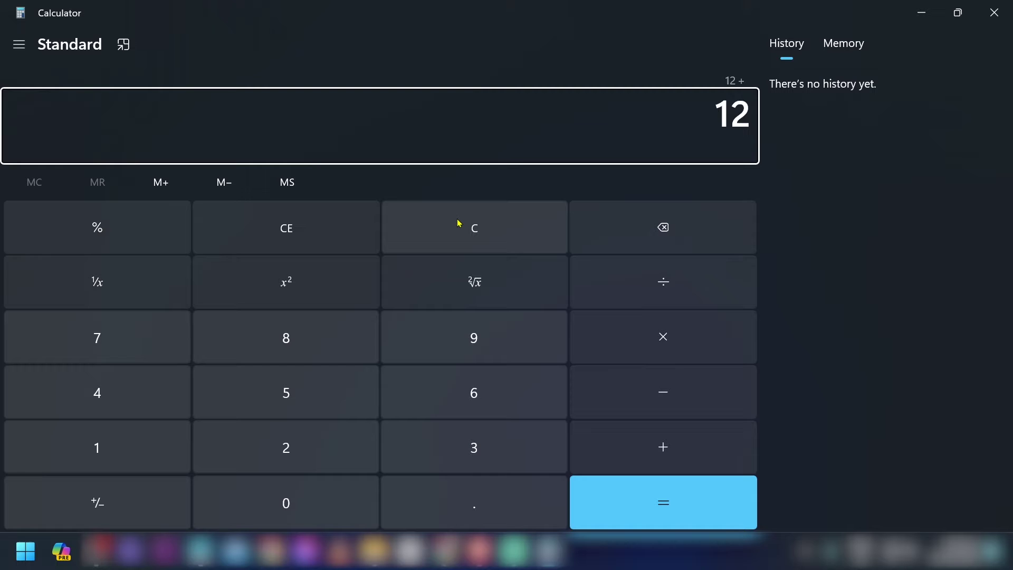
type("10+")
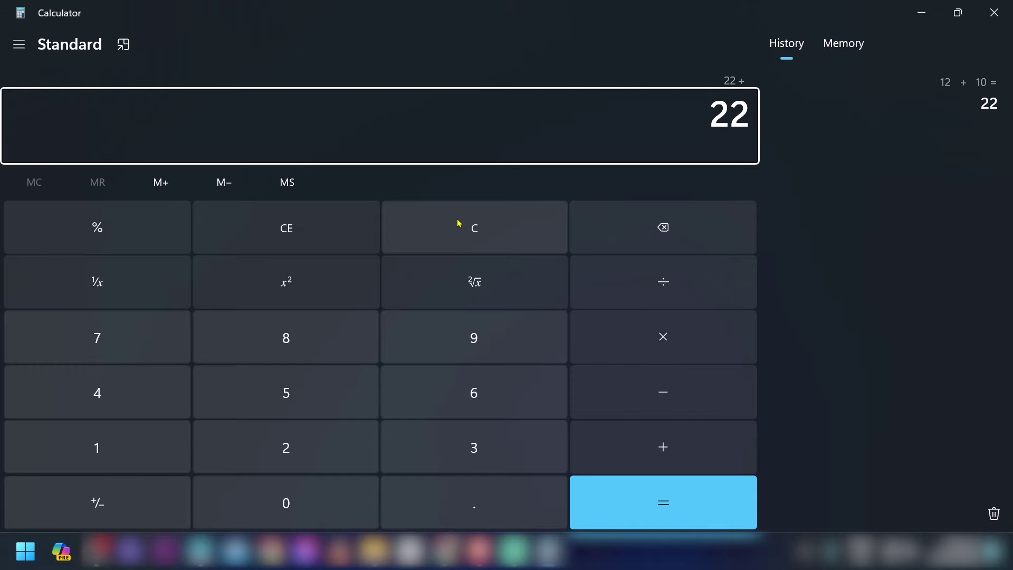
type("11+13+")
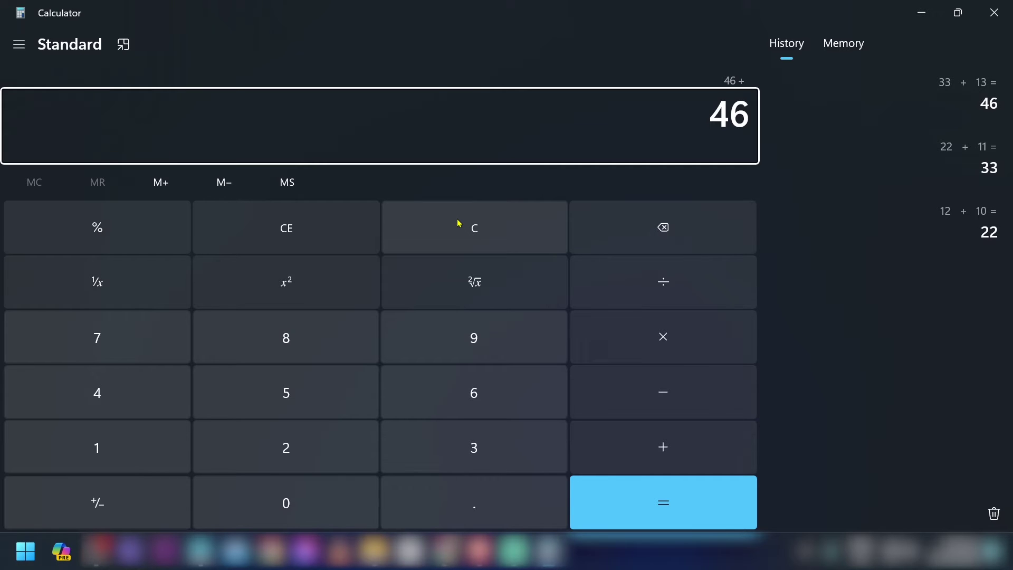
left_click(717, 108)
left_click_drag(725, 111, 753, 113)
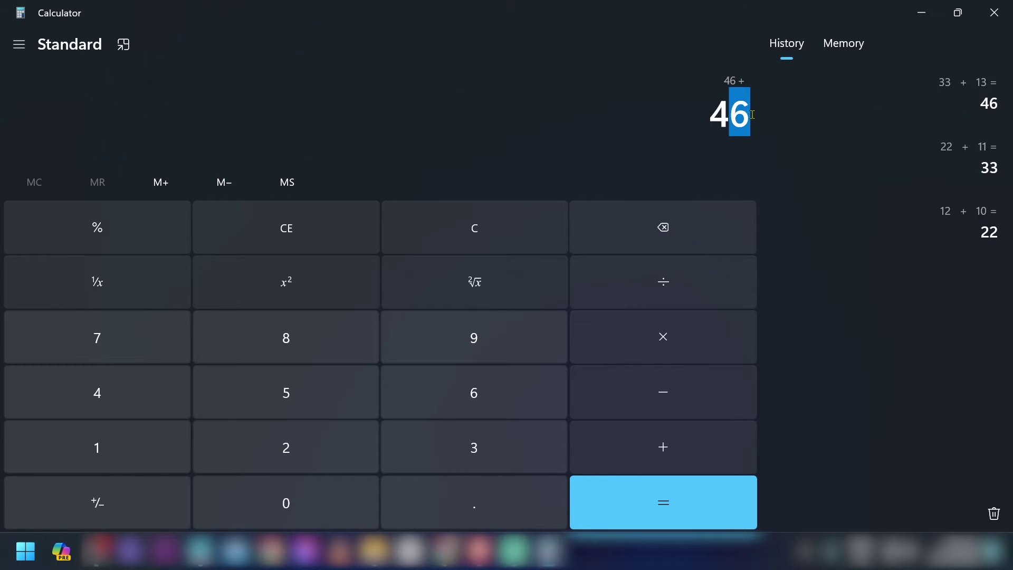
left_click(751, 114)
double_click(738, 117)
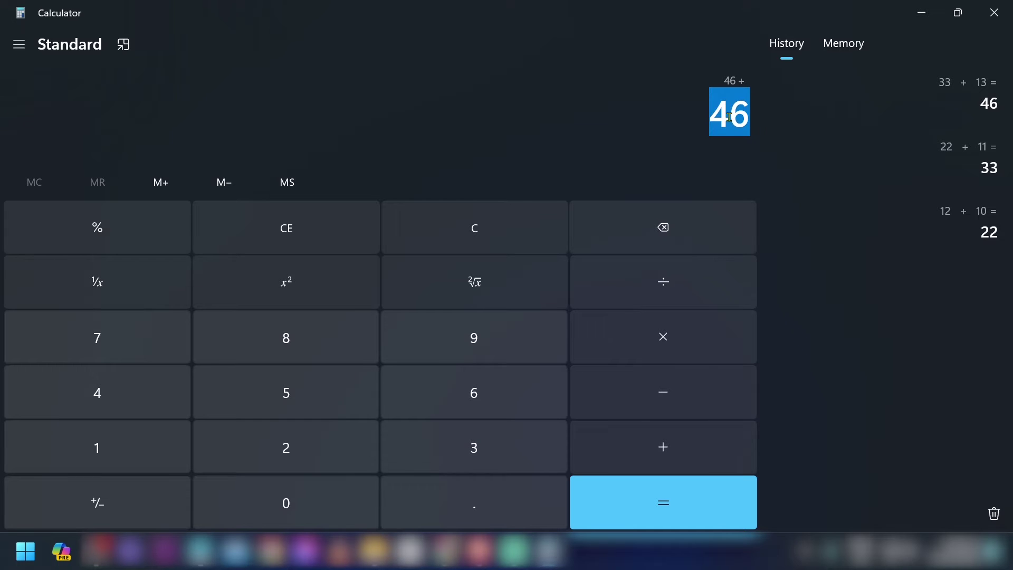
key("Escape")
Calculate 112 ÷ 10 = 11.2, copy the result and close Calculator.
type("1")
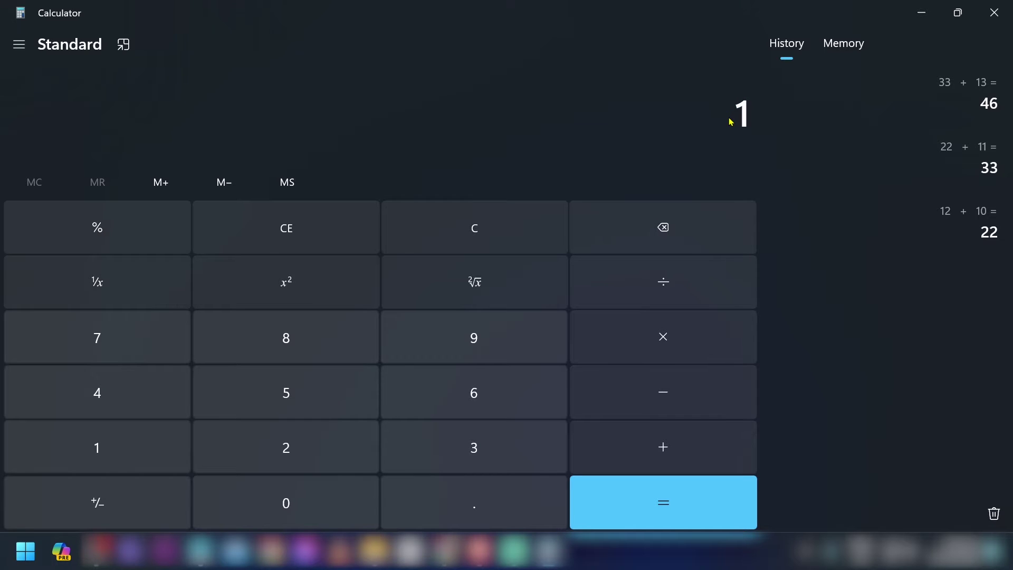
type("12")
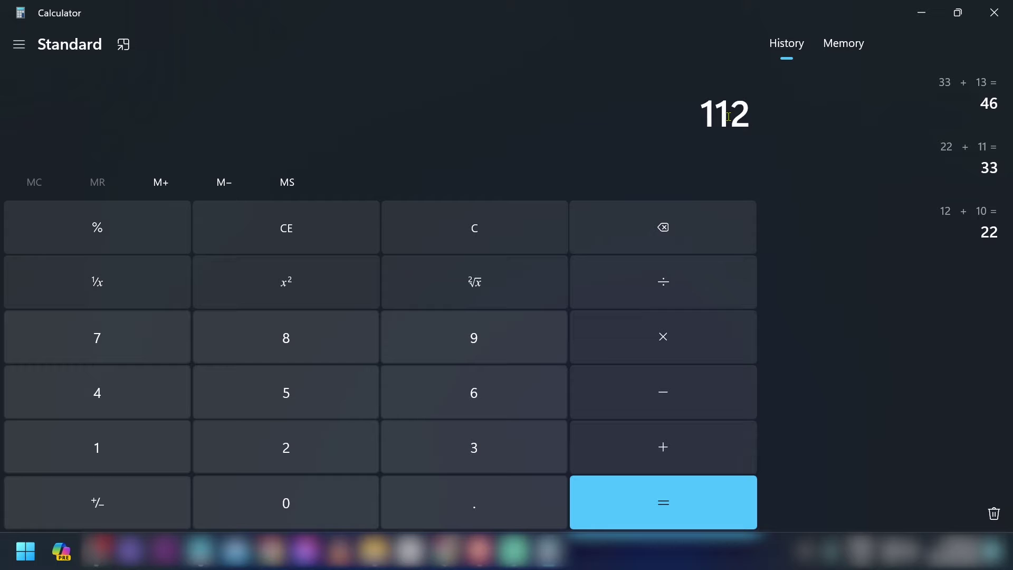
left_click(663, 308)
left_click(9, 467)
left_click(228, 502)
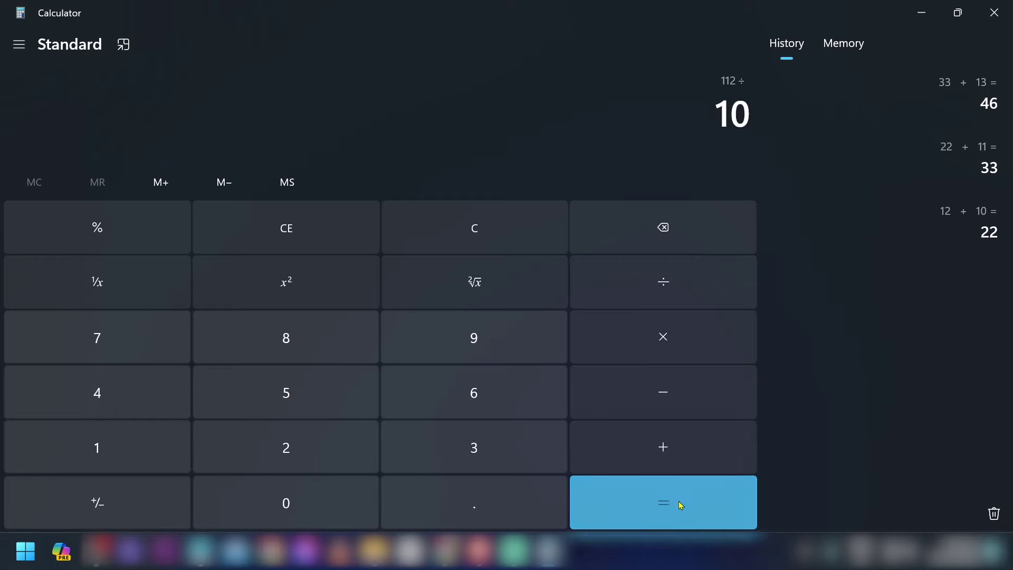
left_click(680, 506)
key("ctrl+c")
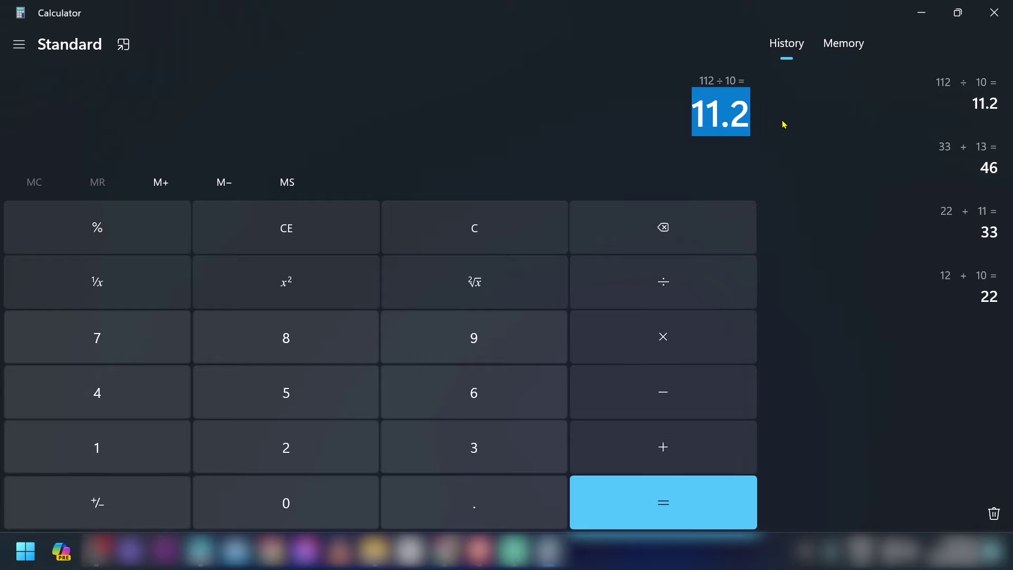
left_click(993, 12)
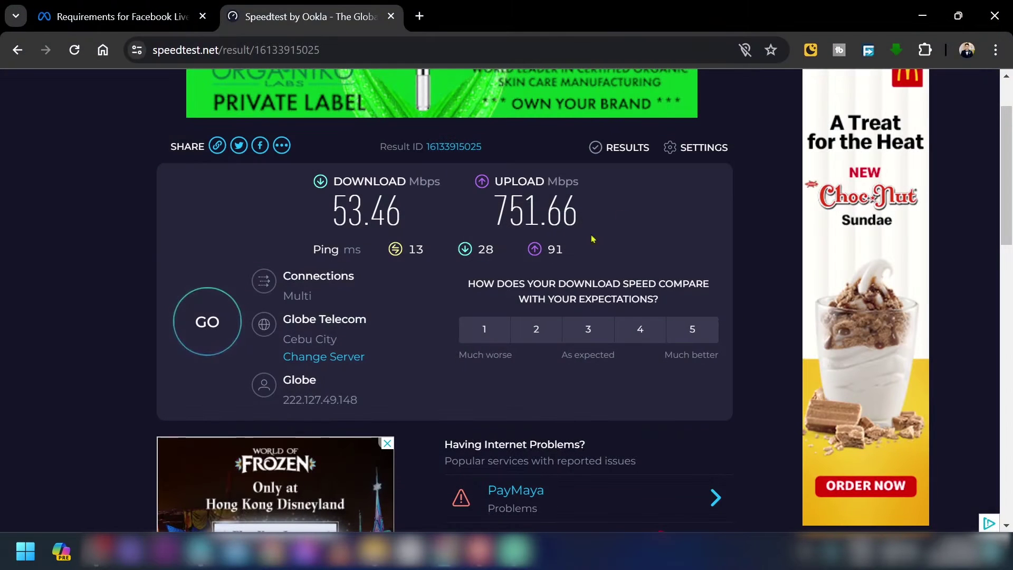
Switch from the speed results to the Requirements for Facebook Live videos tab.
left_click(122, 262)
key("ctrl+shift+Tab")
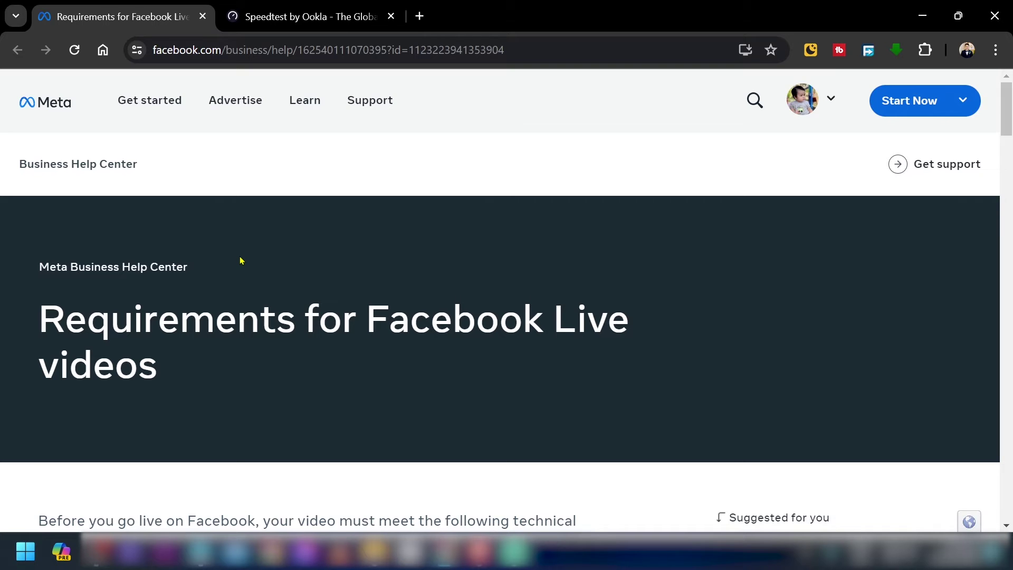
Scroll through the live video technical specifications, checking key frame size and resolutions.
scroll(240, 260, "down", 2)
left_click_drag(210, 296, 376, 236)
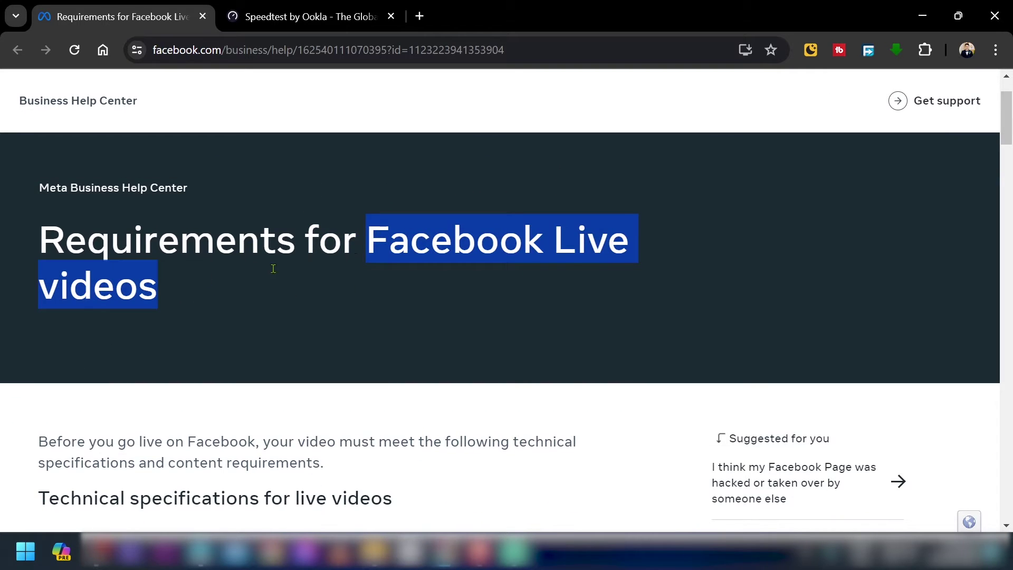
scroll(273, 269, "down", 5)
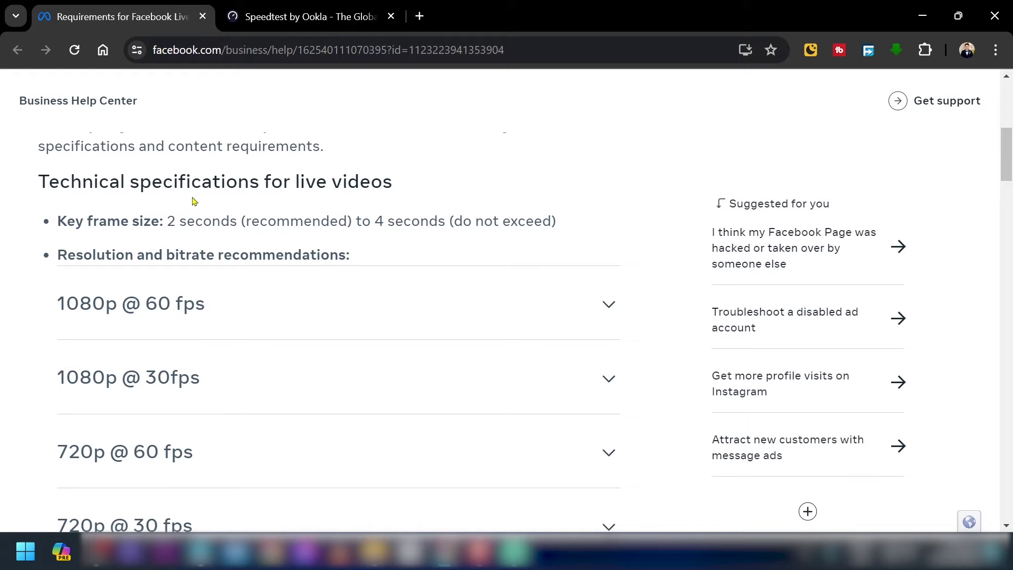
scroll(193, 201, "down", 3)
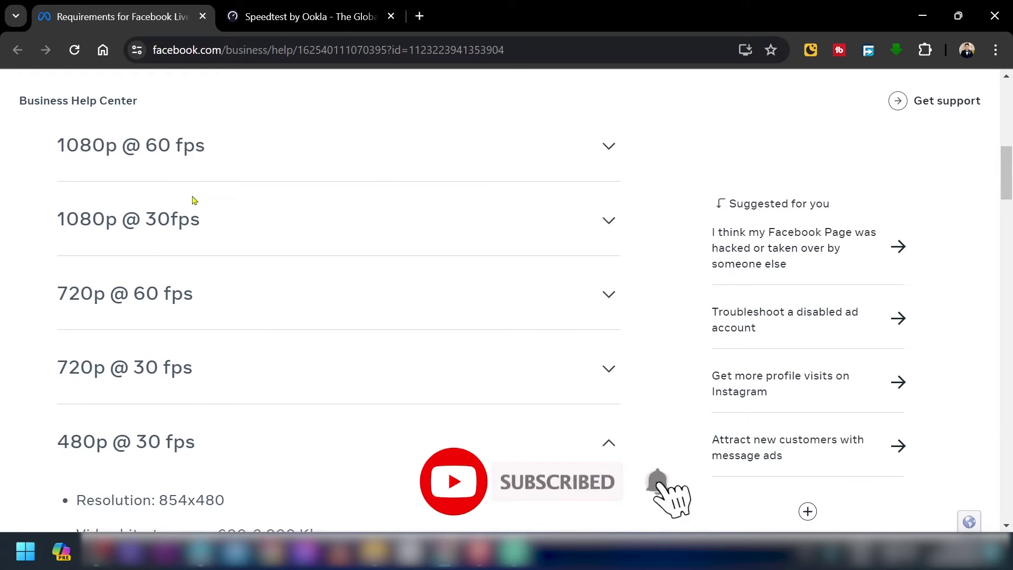
scroll(193, 201, "up", 3)
scroll(193, 201, "up", 3)
scroll(195, 211, "down", 7)
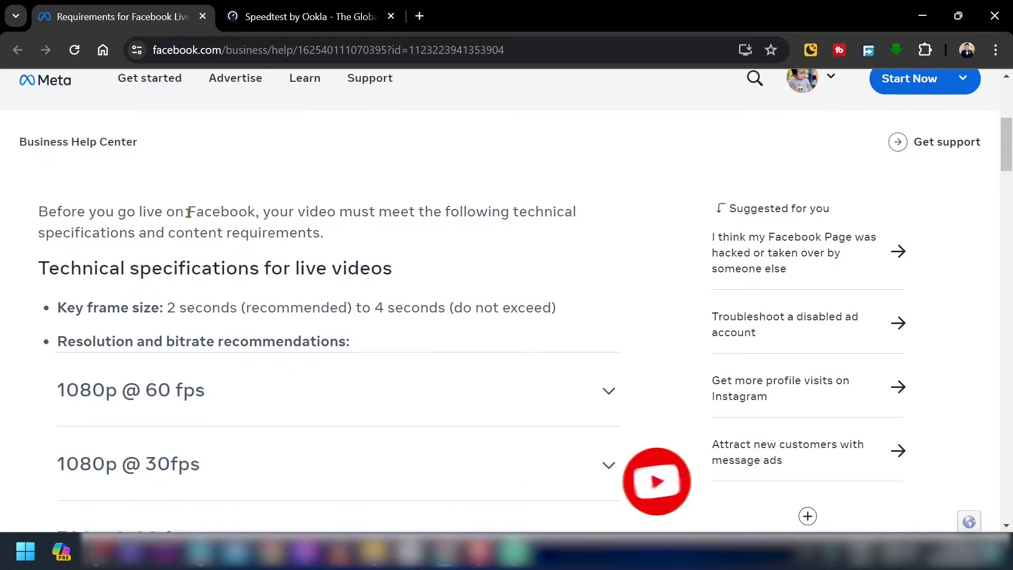
scroll(263, 237, "down", 3)
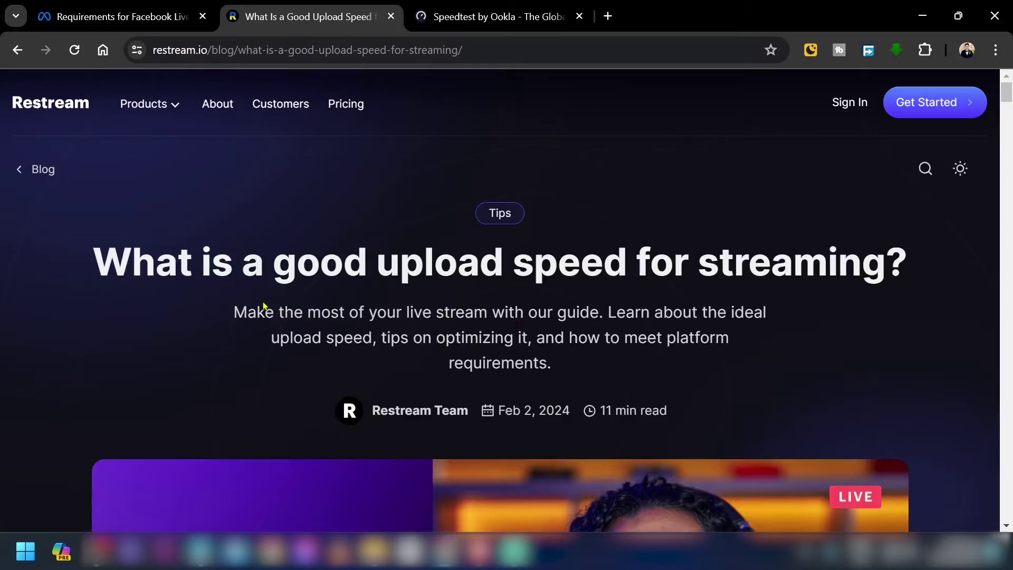
Scroll the Restream article down and highlight the 2 to 5.4 Mbps upload speed.
scroll(263, 306, "down", 5)
scroll(265, 305, "down", 20)
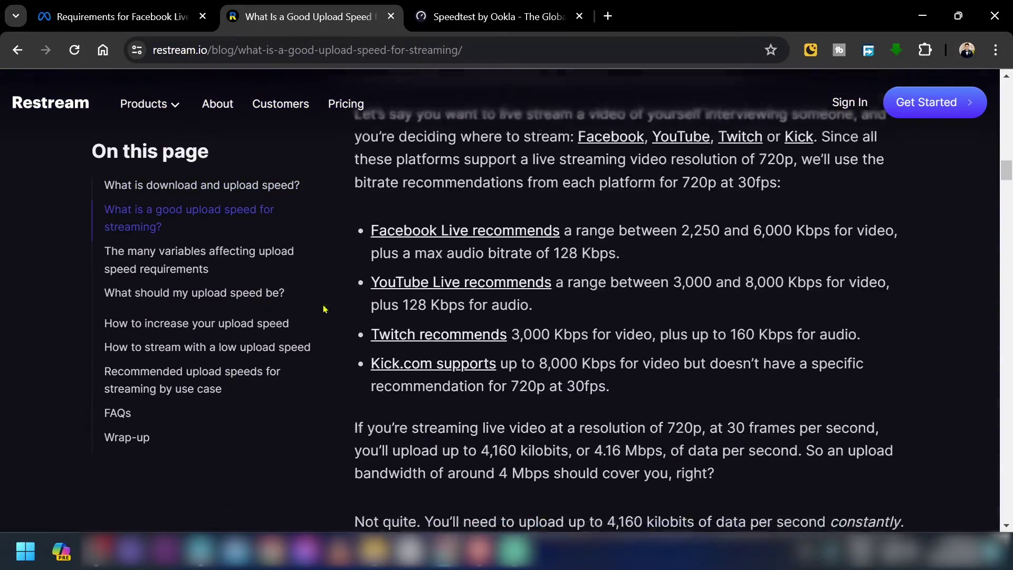
scroll(430, 317, "down", 20)
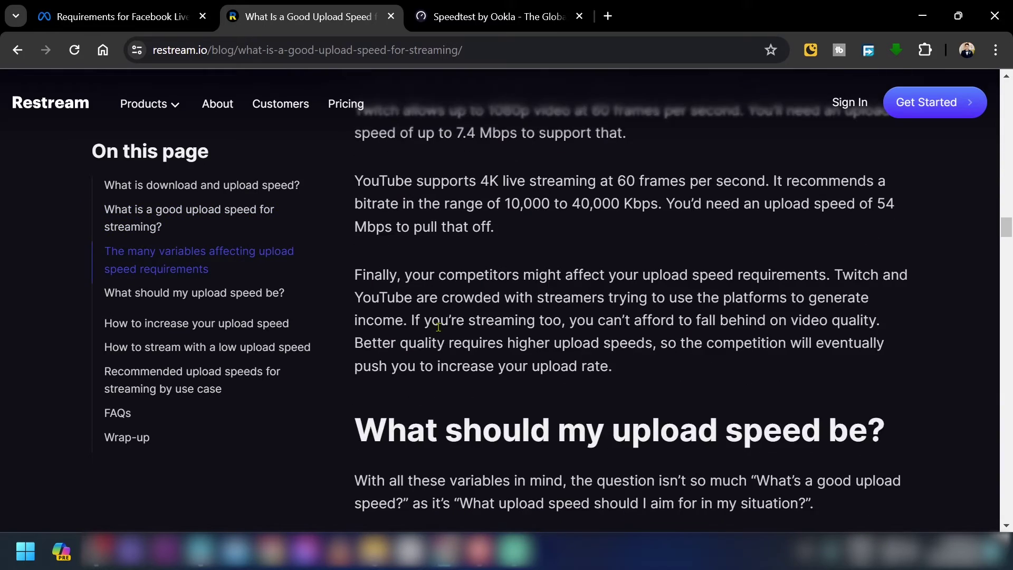
scroll(468, 322, "down", 5)
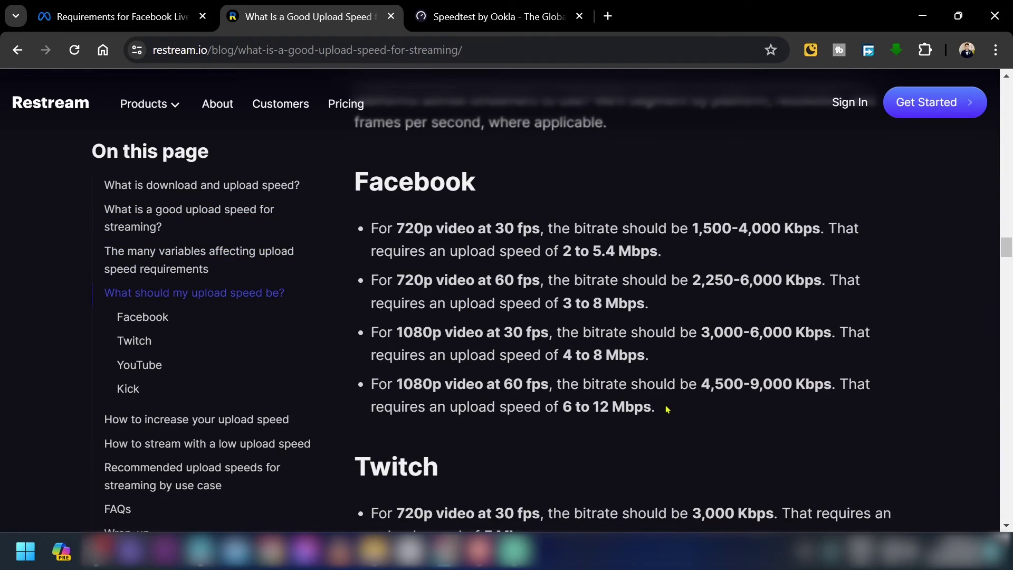
left_click_drag(668, 253, 559, 250)
left_click(570, 252)
Highlight '720p video at 30 fps' in the Facebook section's first bullet.
left_click_drag(399, 229, 546, 228)
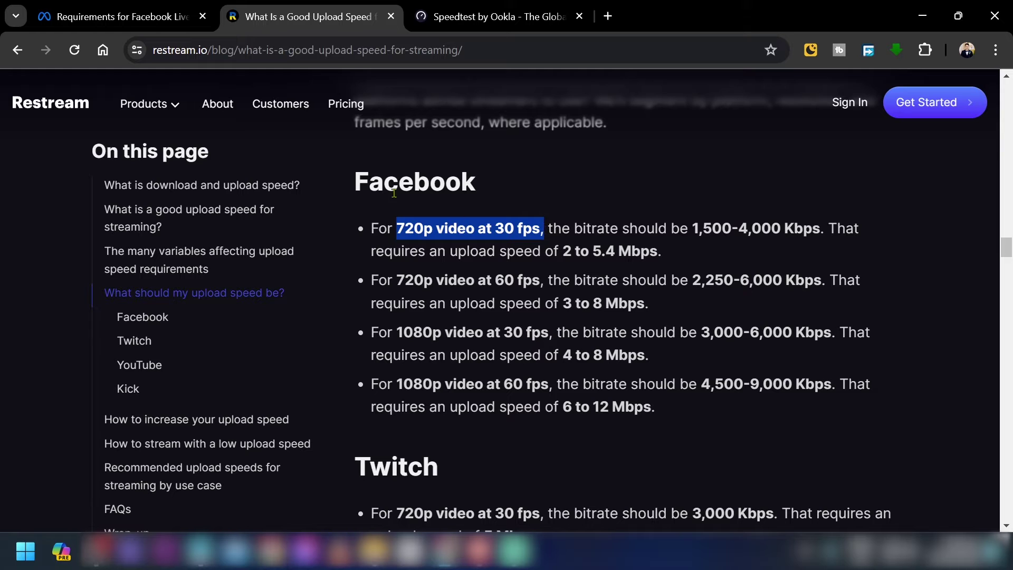
left_click_drag(393, 193, 478, 190)
left_click(458, 209)
left_click_drag(399, 228, 448, 227)
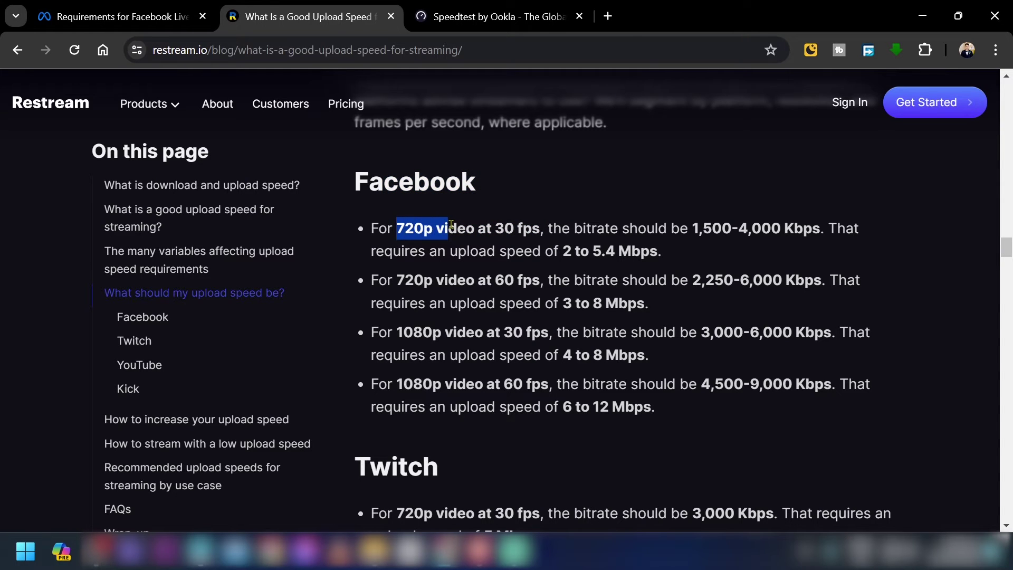
left_click(473, 226)
key("ctrl+shift+Tab")
Expand the 720p @ 30 fps section and highlight the key frame size recommendation.
scroll(182, 396, "down", 14)
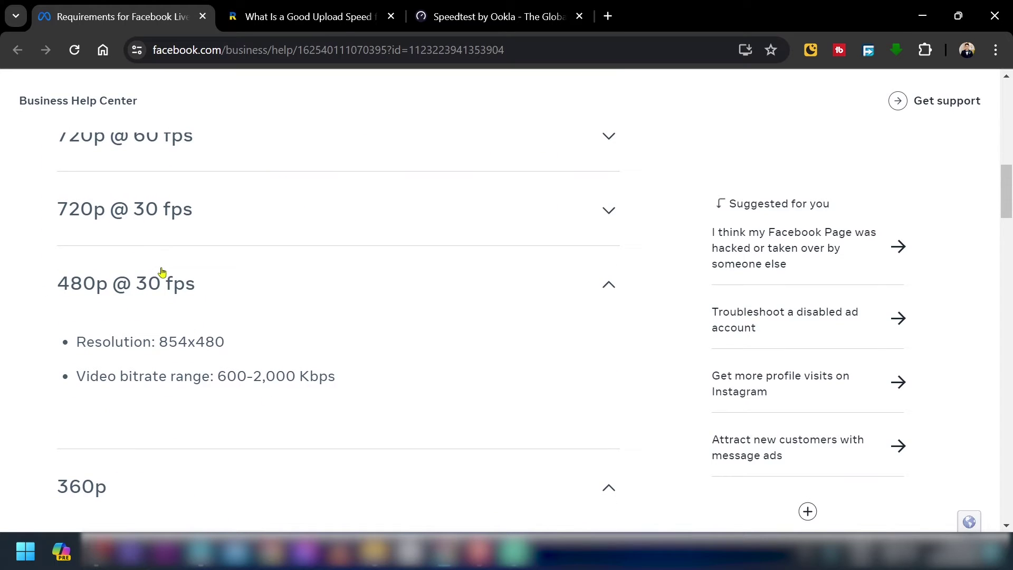
left_click(186, 219)
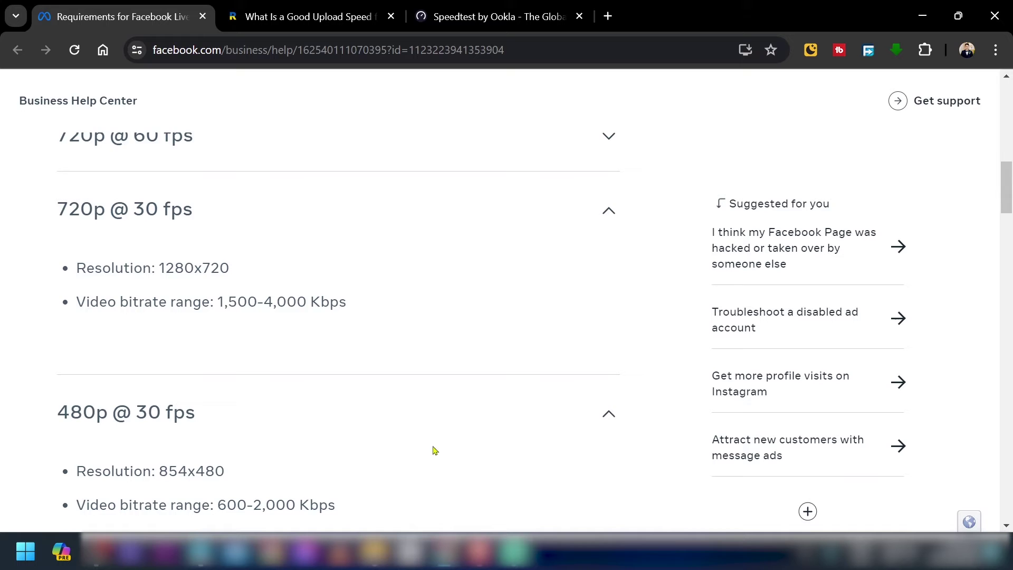
scroll(417, 450, "up", 7)
left_click_drag(144, 300, 171, 300)
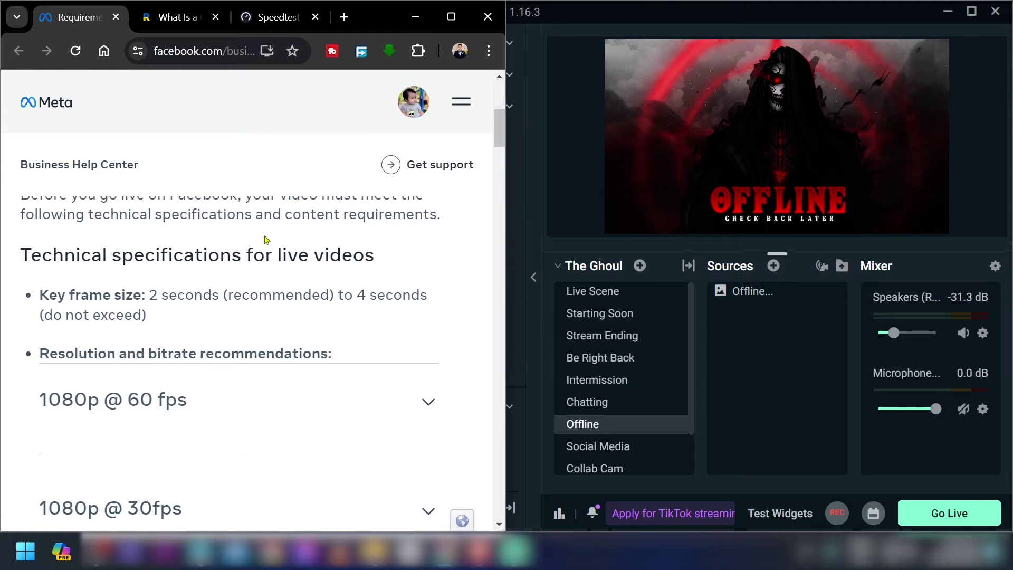
In Streamlabs Output settings, set the encoder to NVIDIA NVENC H.264 with CBR rate control.
key("ctrl+minus")
left_click(626, 159)
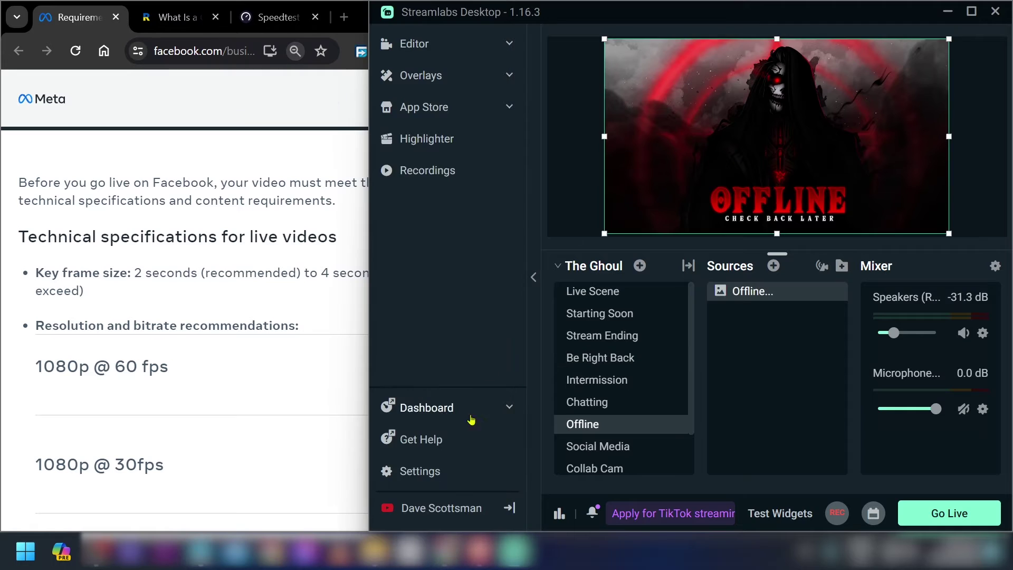
left_click(446, 469)
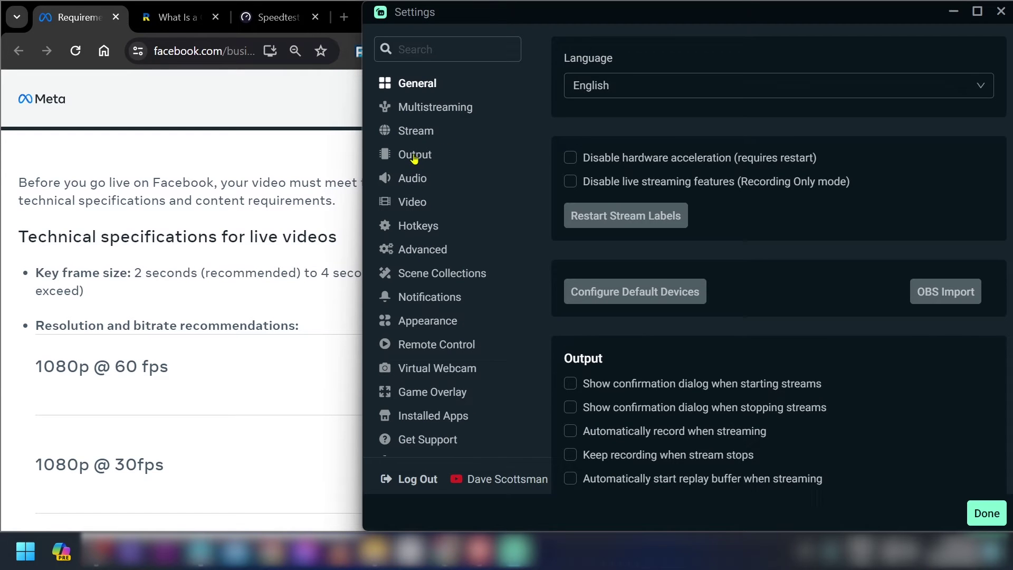
left_click(414, 156)
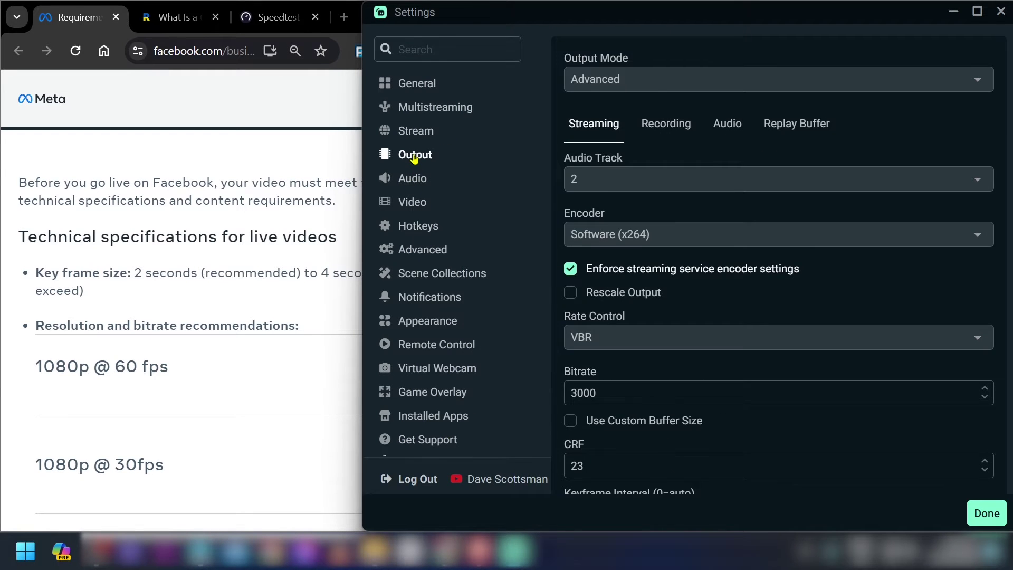
left_click(667, 240)
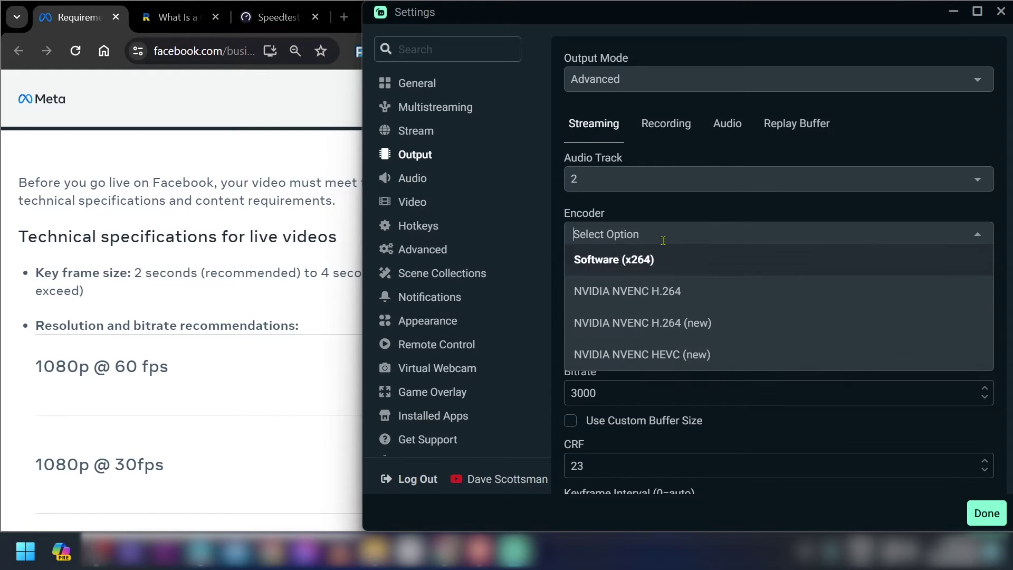
left_click(701, 296)
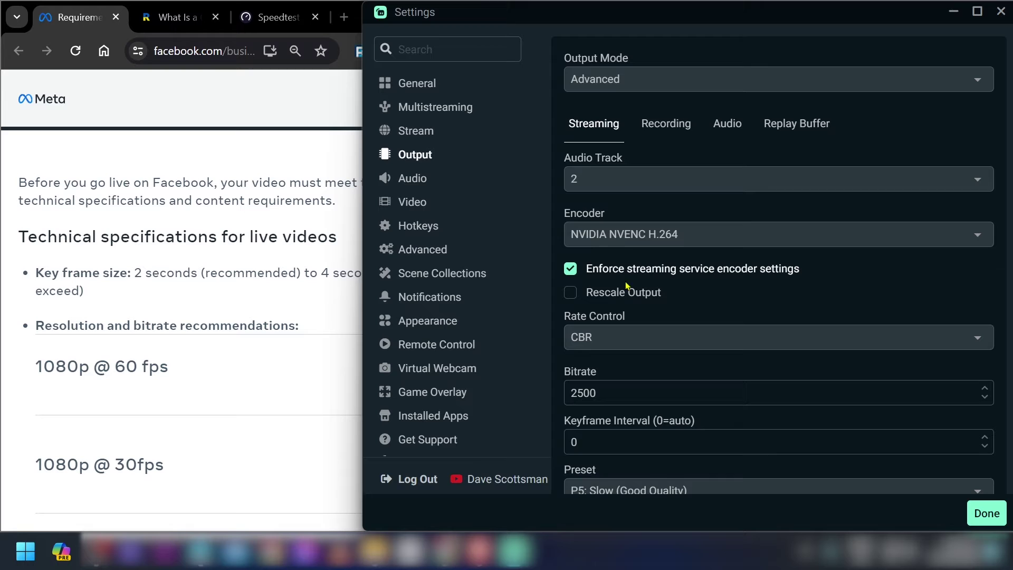
left_click(622, 335)
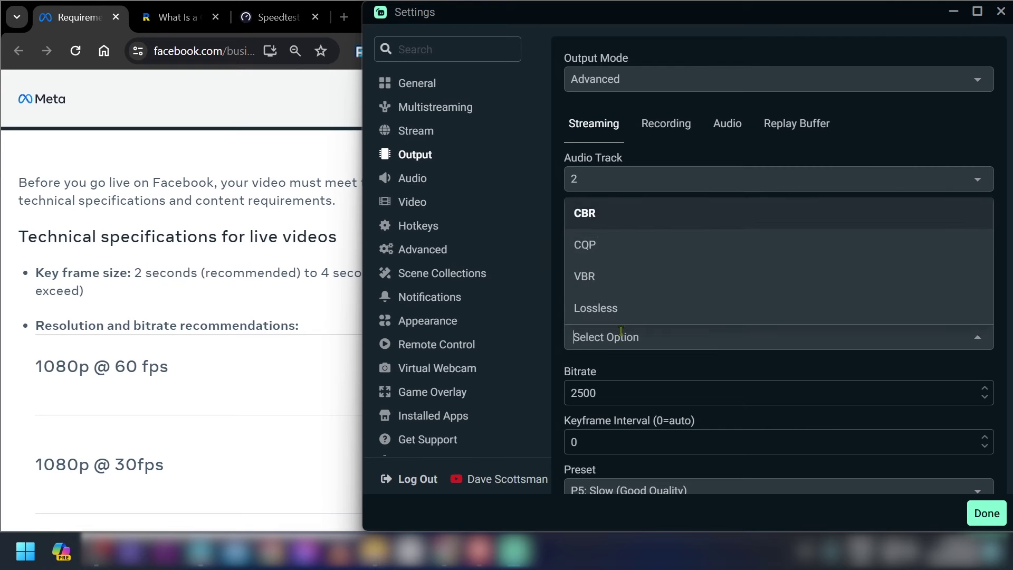
left_click(586, 208)
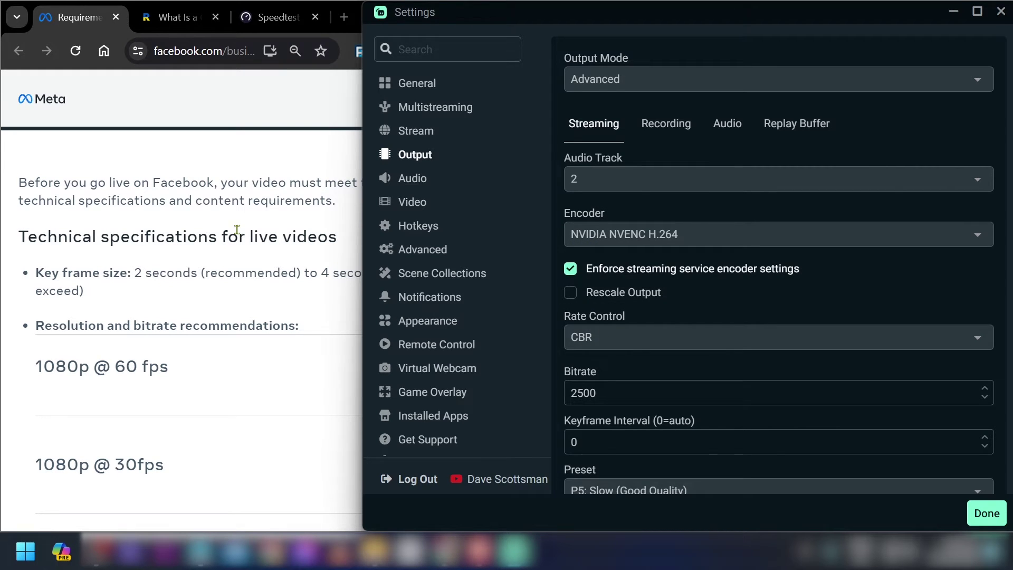
Check Facebook's 1,500-4,000 Kbps range for 720p and set the bitrate to 2000.
left_click(206, 229)
scroll(206, 234, "down", 7)
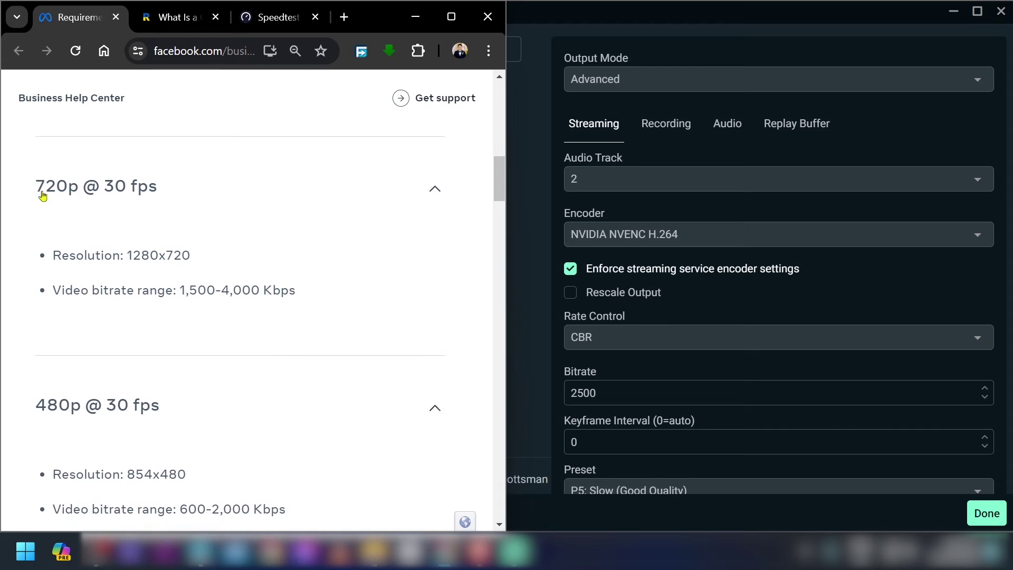
left_click_drag(43, 196, 124, 208)
left_click(125, 207)
left_click_drag(185, 291, 289, 291)
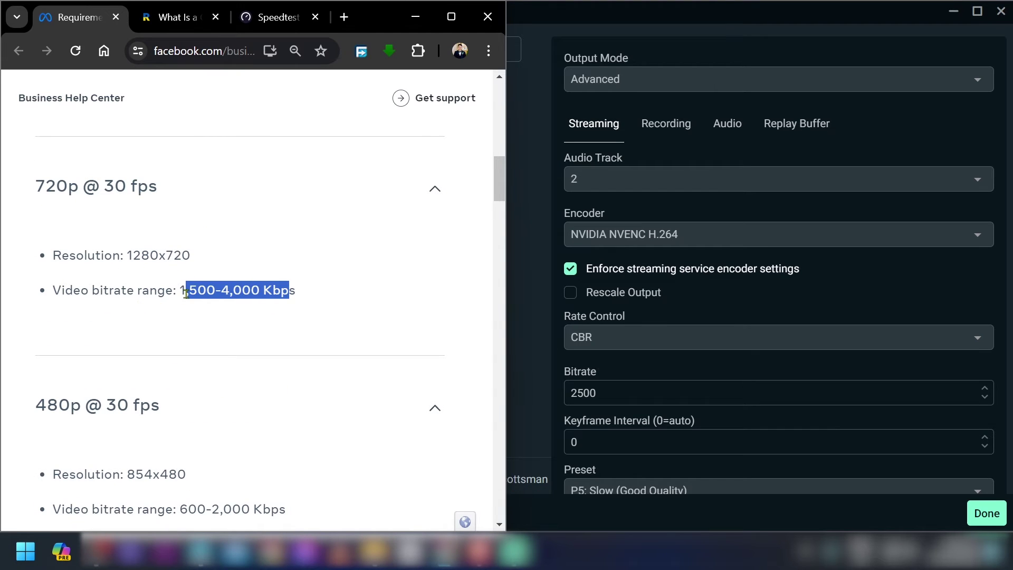
left_click_drag(181, 291, 272, 291)
left_click(269, 292)
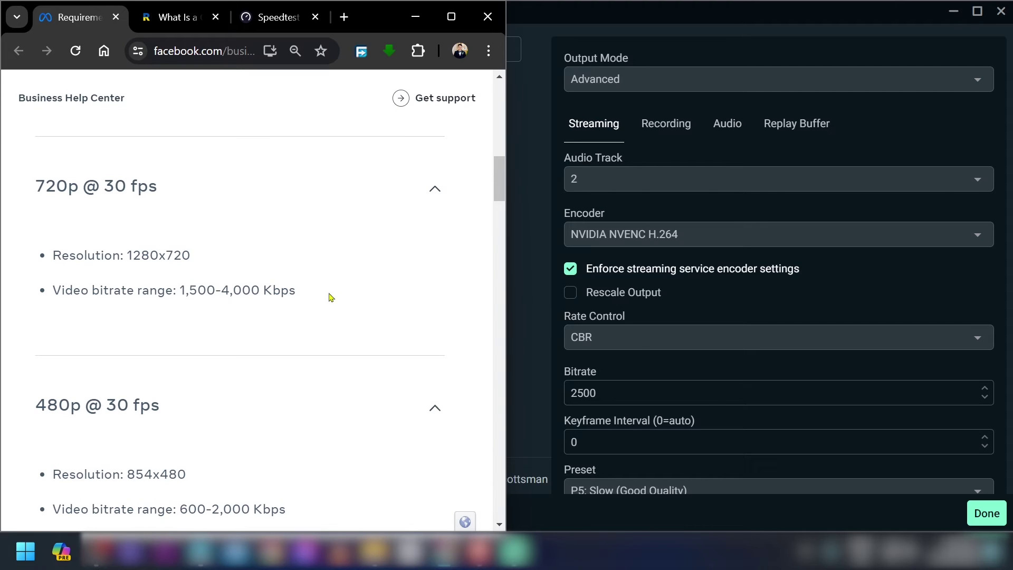
double_click(632, 397)
type("20000")
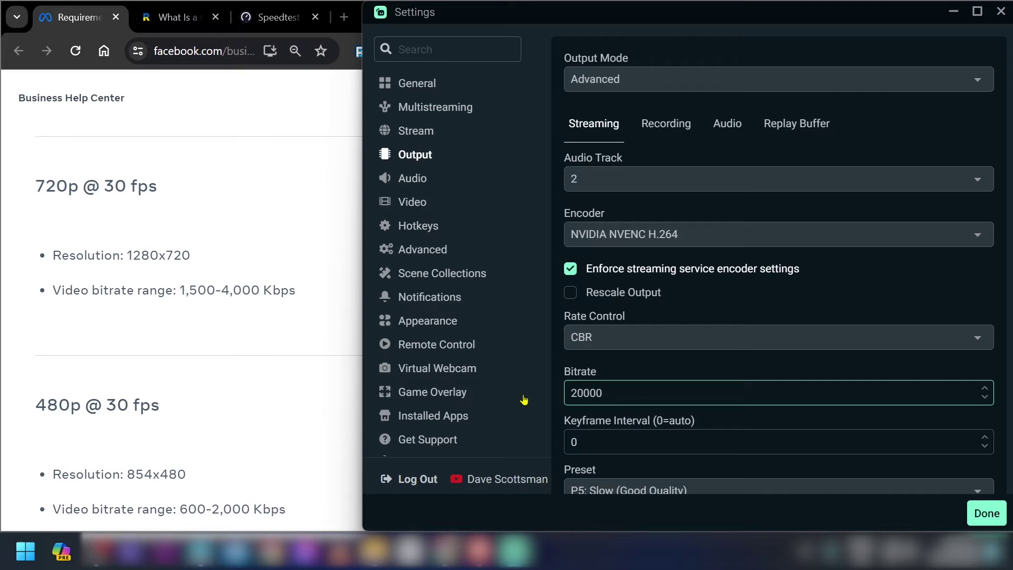
Set the keyframe interval to 2, matching Facebook's 2-second key frame size.
scroll(627, 375, "down", 2)
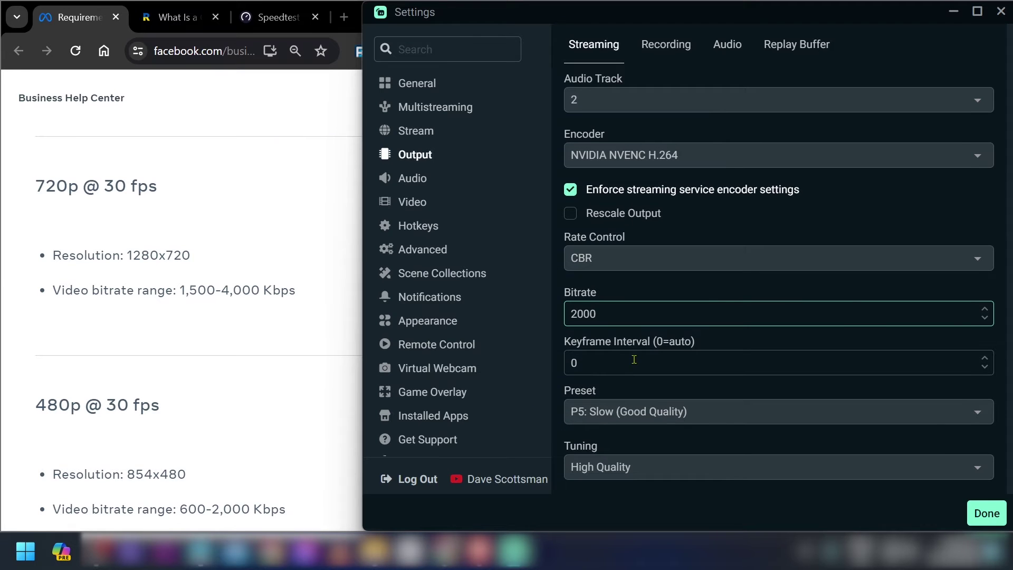
left_click(633, 359)
left_click(102, 283)
scroll(103, 283, "up", 10)
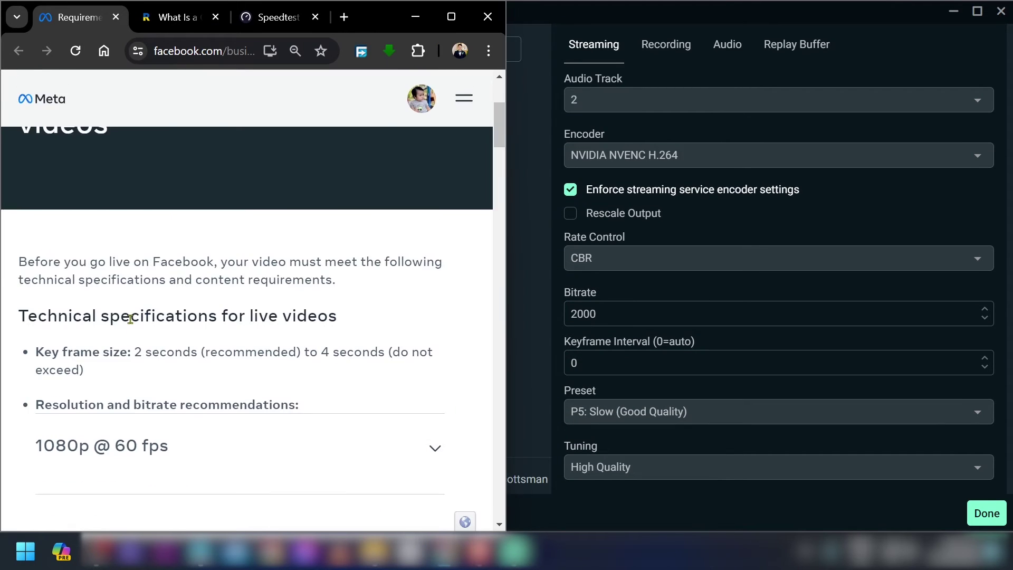
scroll(120, 273, "down", 2)
left_click_drag(120, 273, 181, 279)
left_click(620, 362)
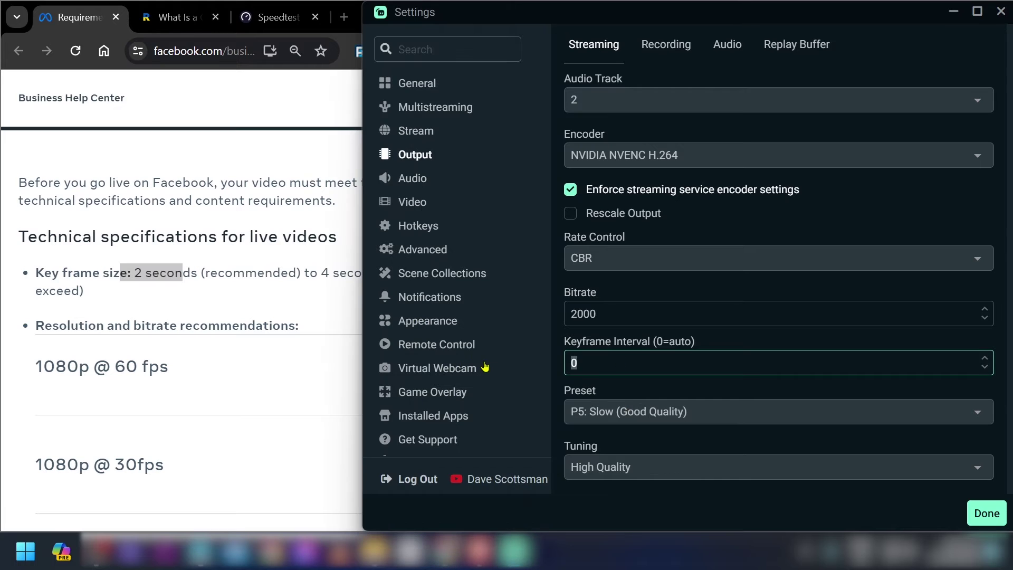
key("BackSpace")
type("2")
left_click(274, 332)
scroll(275, 335, "down", 10)
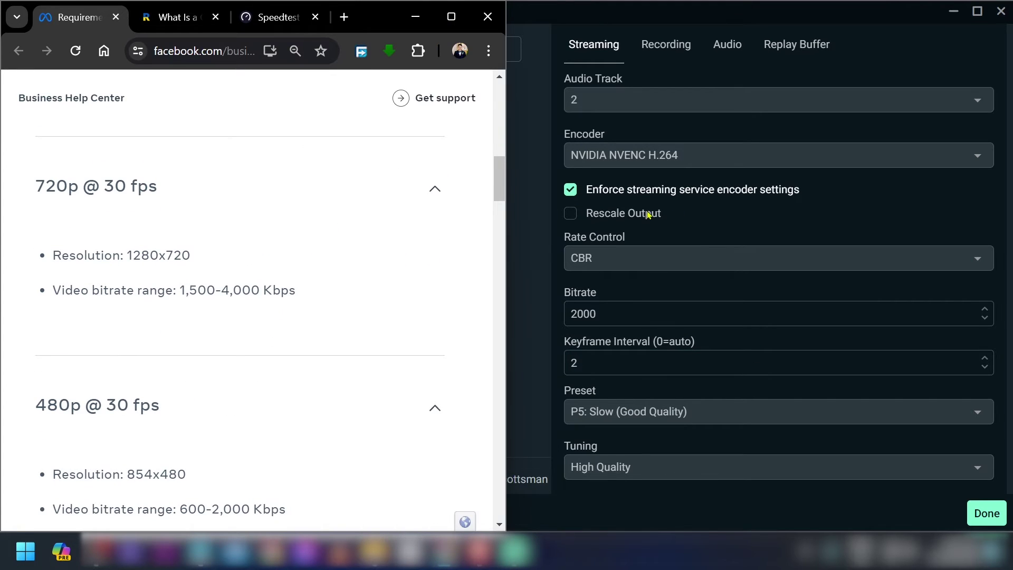
left_click(740, 231)
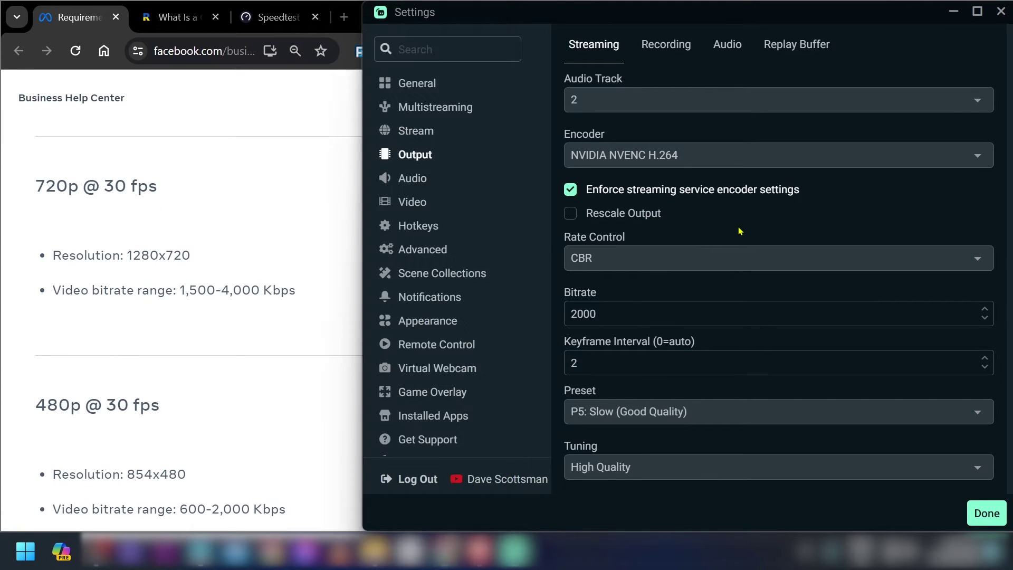
In Video settings, keep 1920x1080 base resolution and set output resolution to 1280x720.
left_click(422, 202)
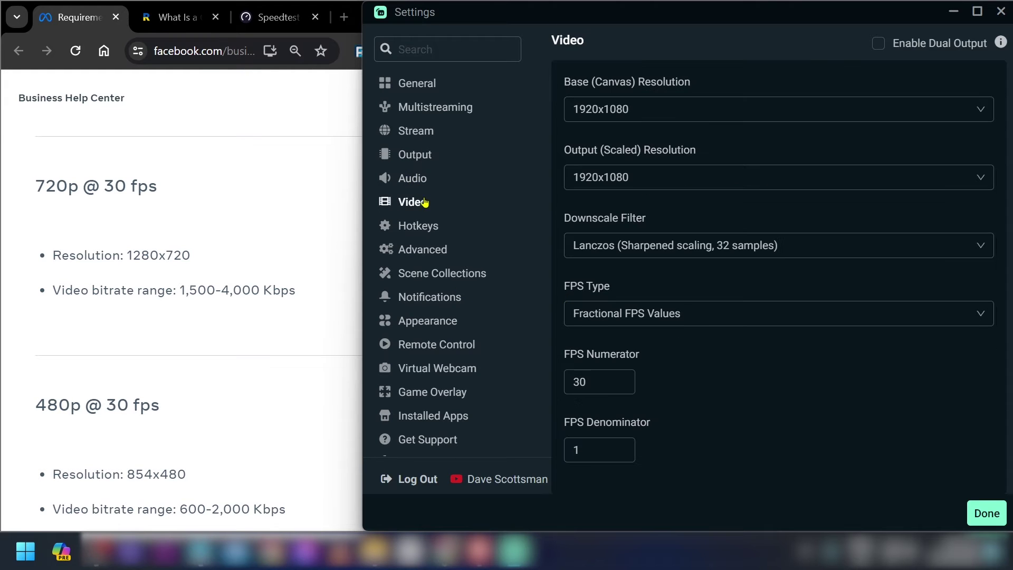
left_click(654, 114)
left_click(648, 147)
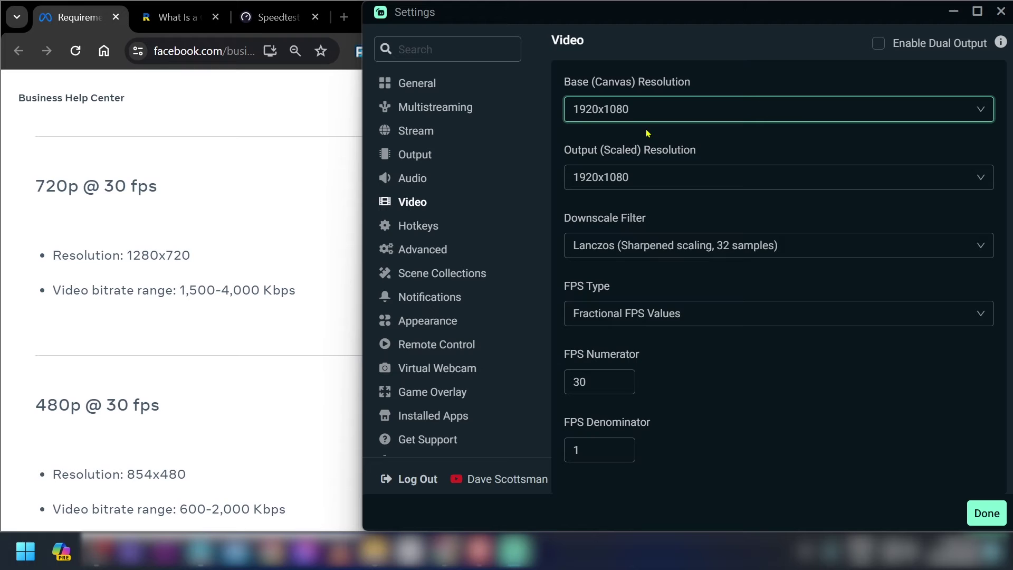
left_click(654, 185)
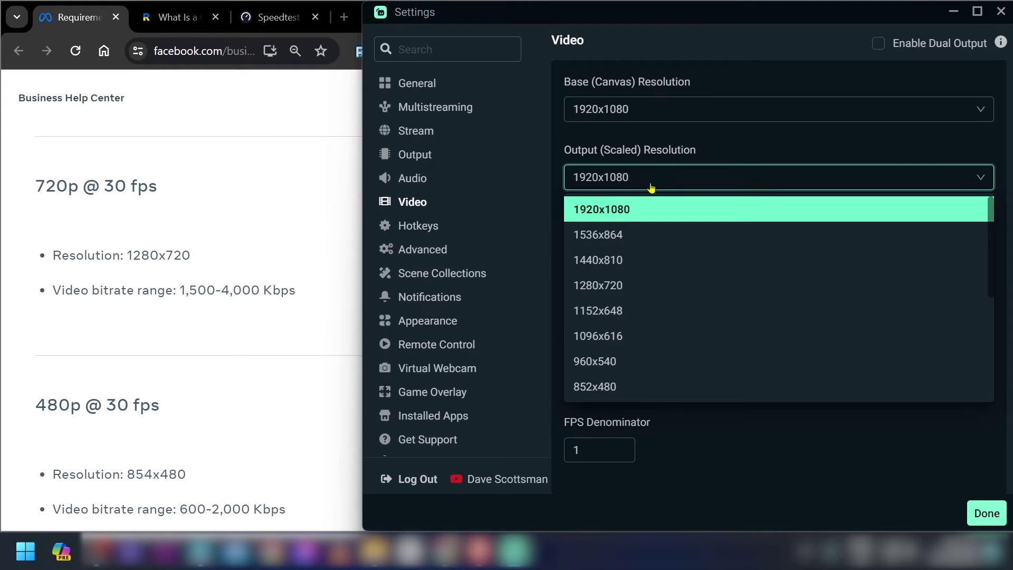
left_click(623, 291)
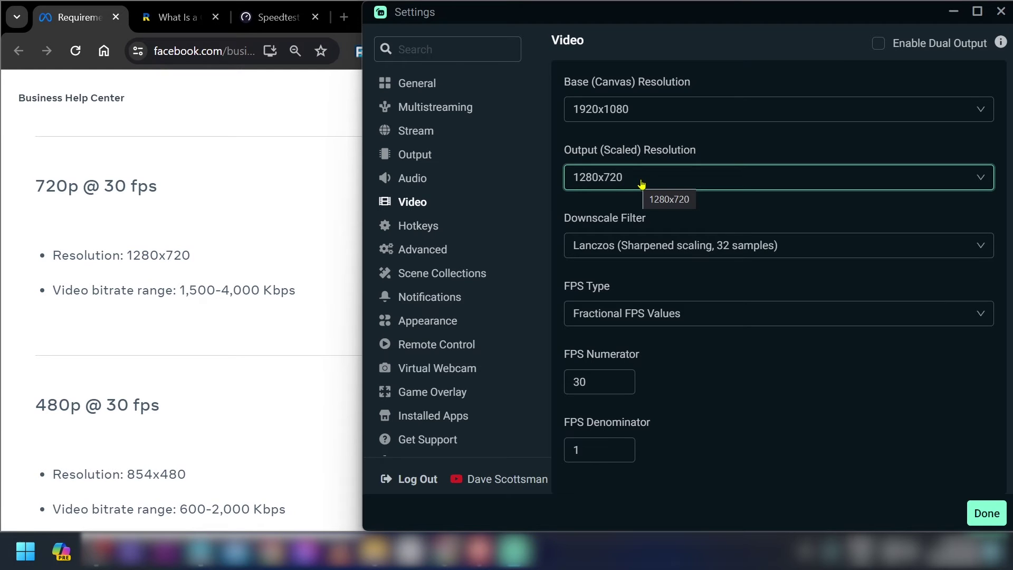
Choose the Bicubic downscale filter and Common FPS Values, rechecking Facebook's requirements.
left_click(700, 246)
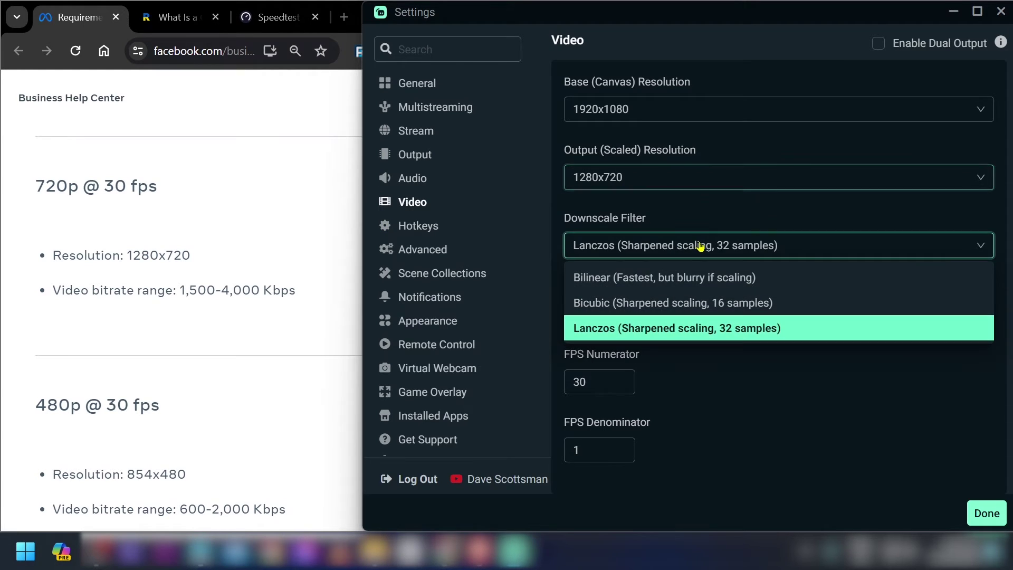
left_click(659, 303)
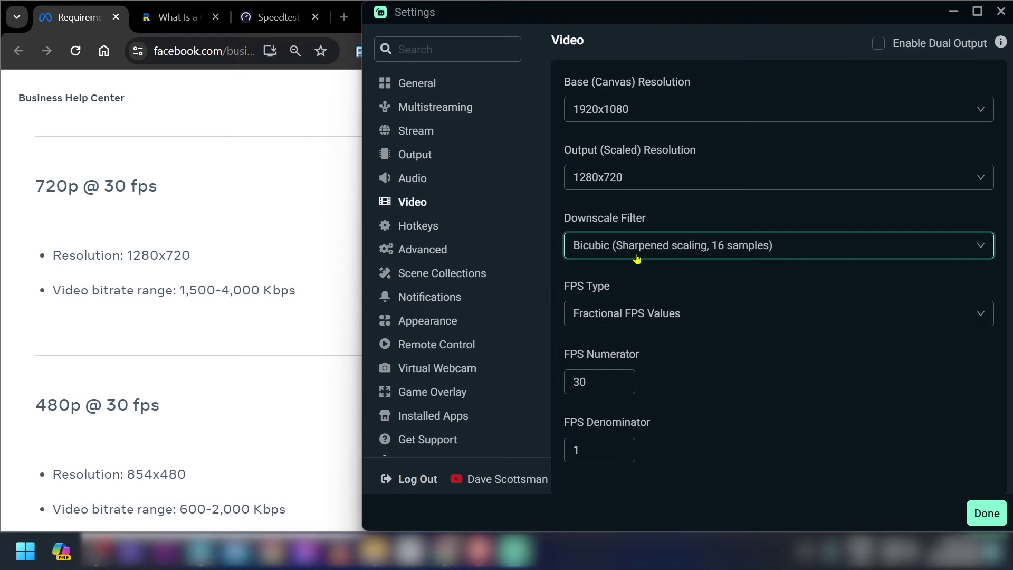
left_click(612, 317)
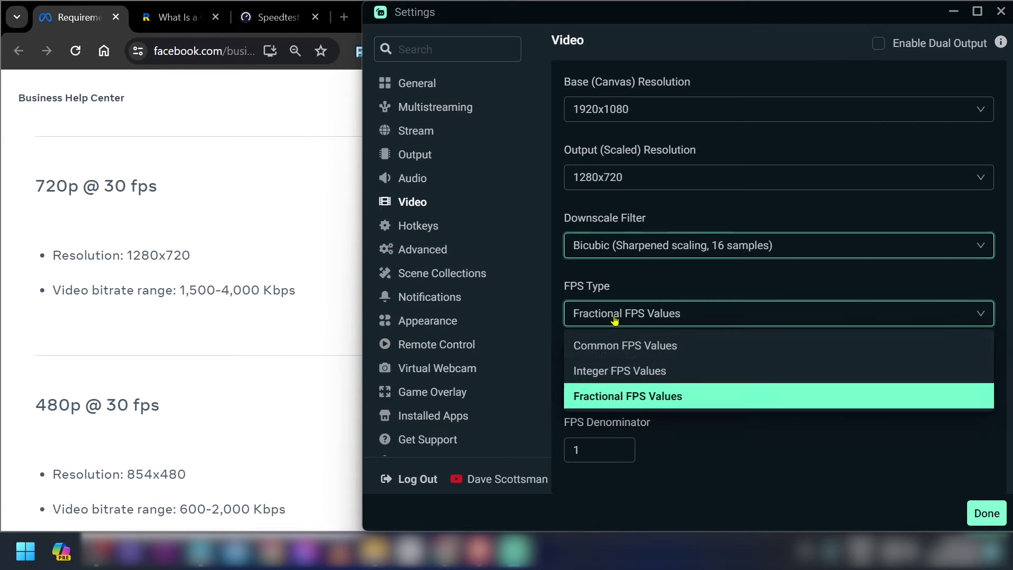
left_click(625, 349)
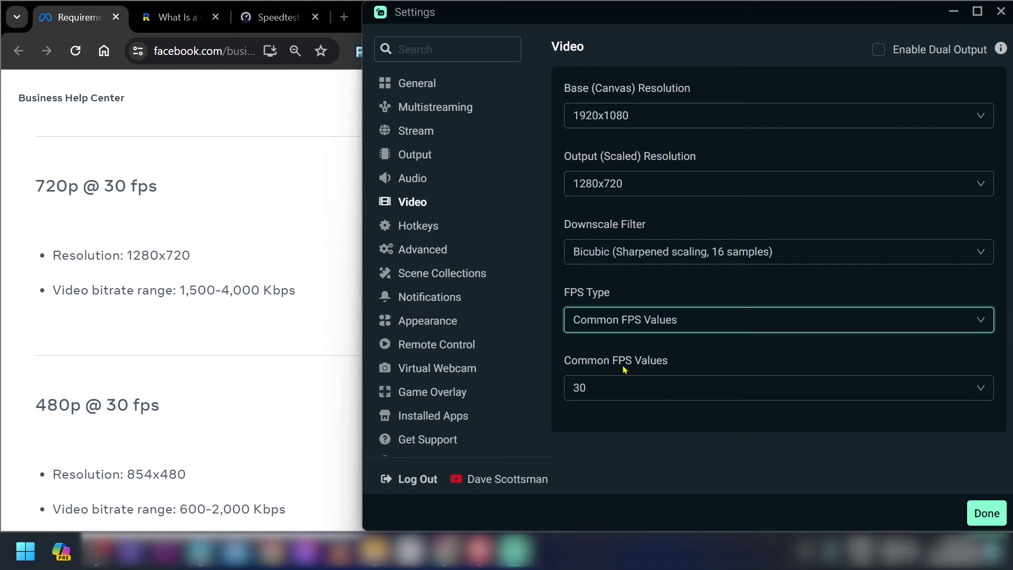
left_click(643, 406)
left_click(618, 420)
left_click(154, 296)
scroll(155, 295, "down", 15)
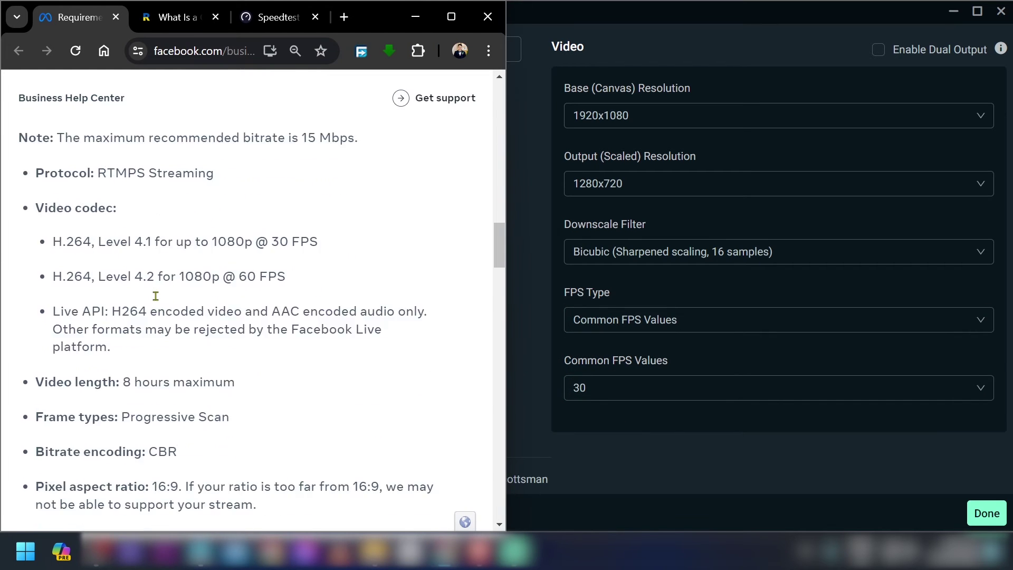
scroll(154, 296, "down", 2)
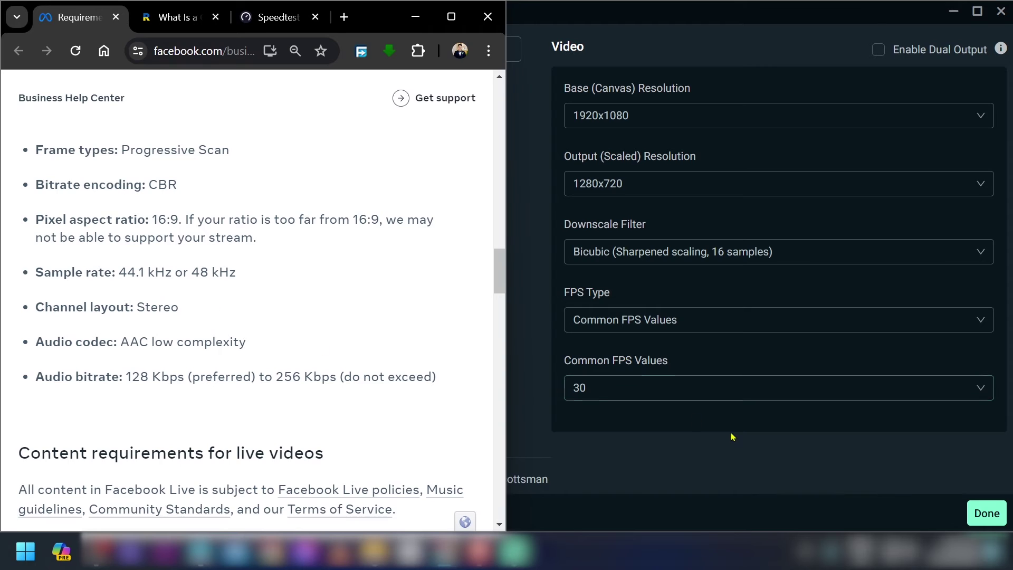
left_click(511, 290)
Check the Audio settings, then set Track 1 audio bitrate to 128 in Output.
left_click(421, 180)
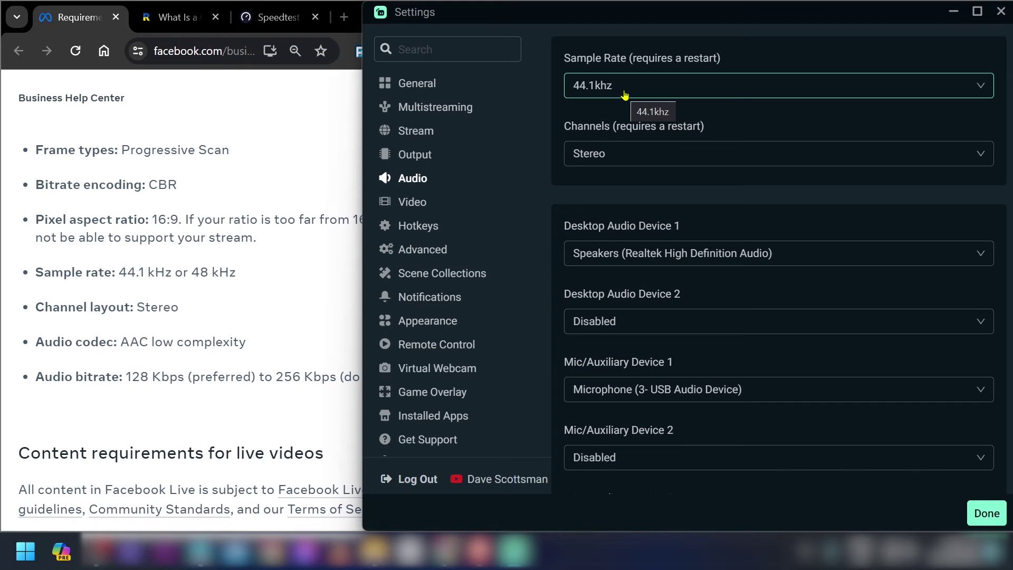
left_click(420, 155)
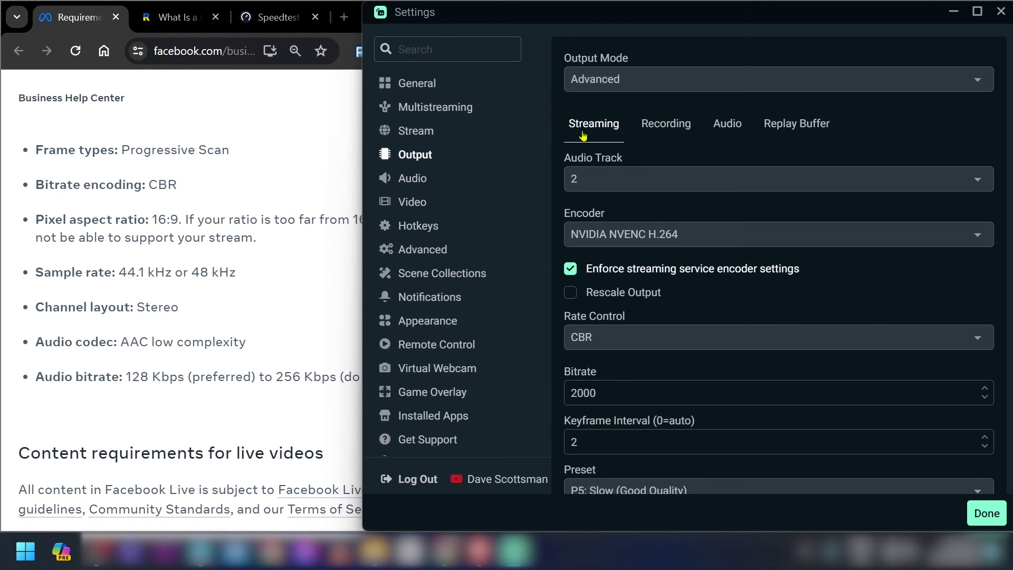
left_click(740, 125)
left_click(618, 216)
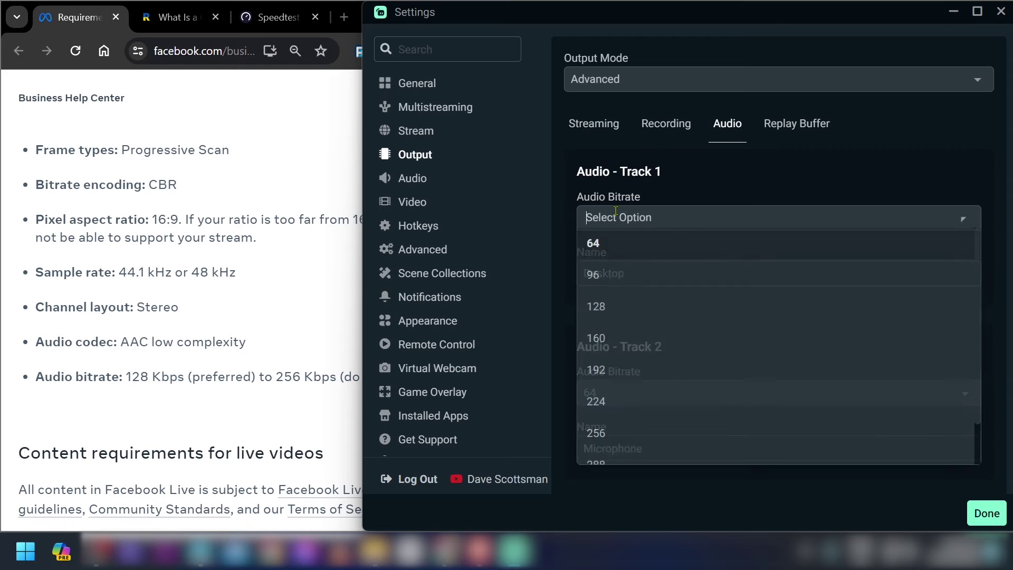
left_click(614, 307)
Set Track 2 and Track 3 audio bitrates to 128.
left_click_drag(126, 378, 229, 378)
left_click(228, 378)
left_click(663, 310)
scroll(637, 316, "down", 2)
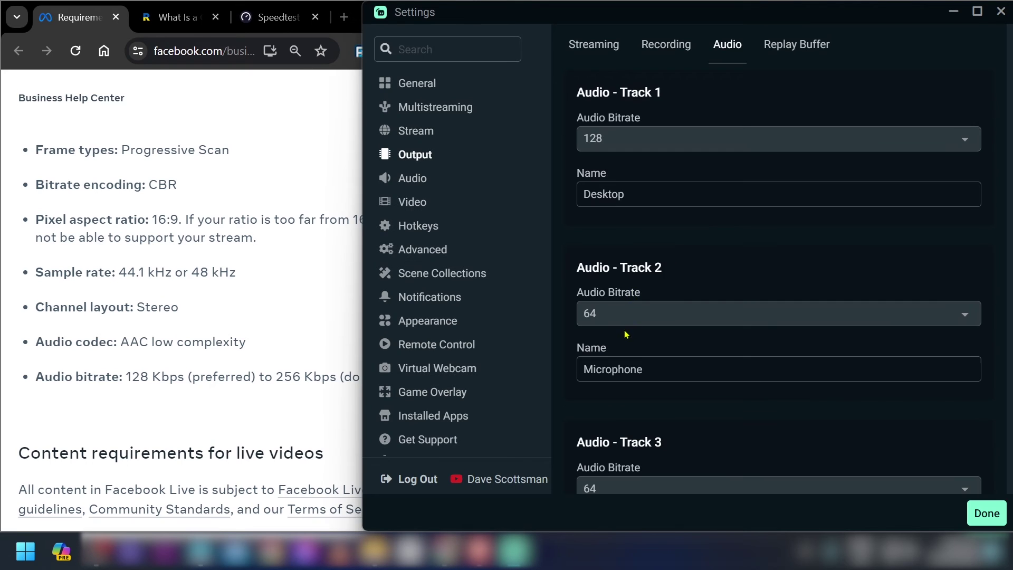
left_click(622, 311)
left_click(610, 162)
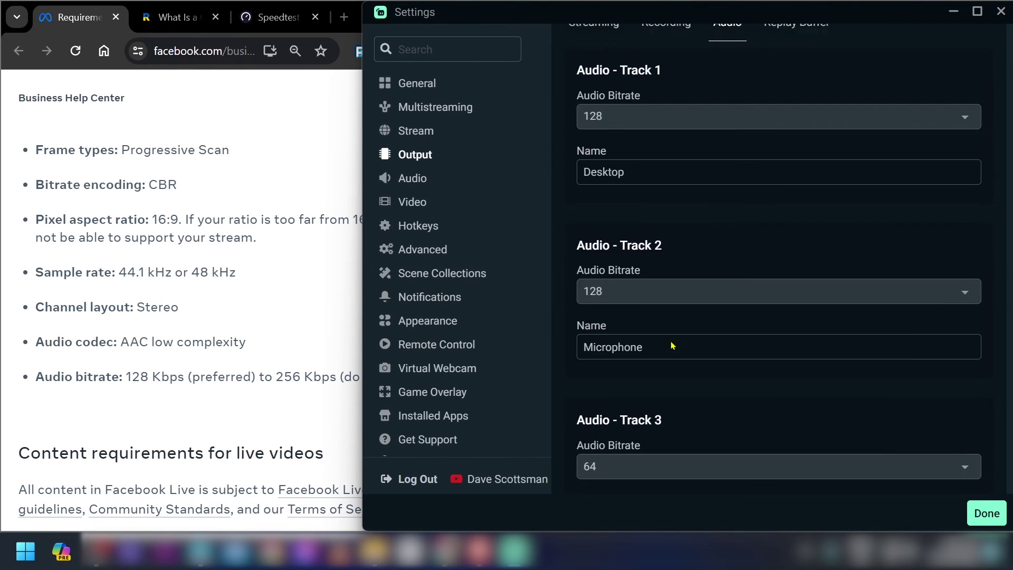
scroll(638, 369, "down", 2)
left_click(638, 409)
left_click(613, 248)
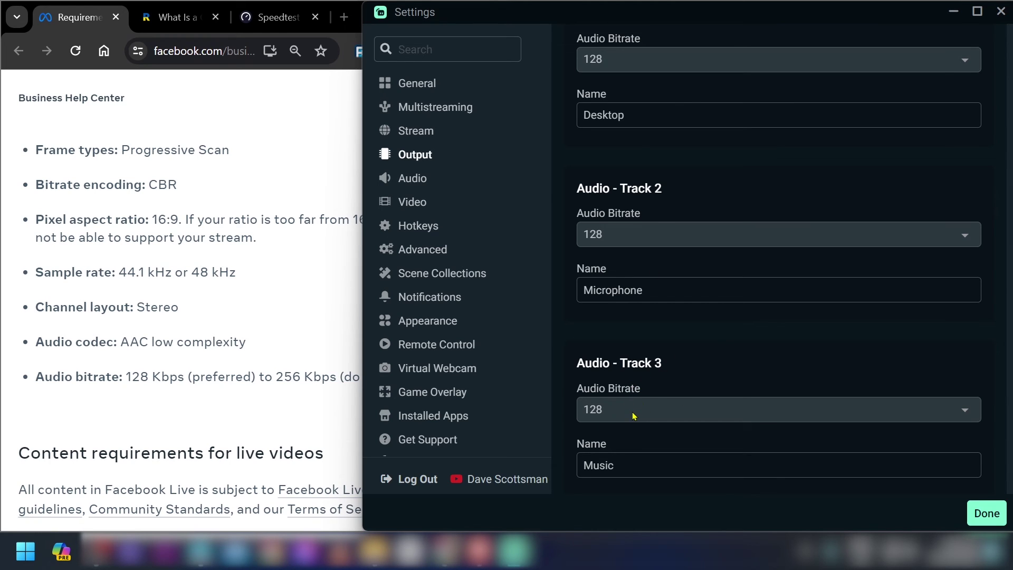
Confirm Facebook's 128 Kbps preferred and 256 Kbps maximum audio bitrate, then click Done.
left_click(352, 361)
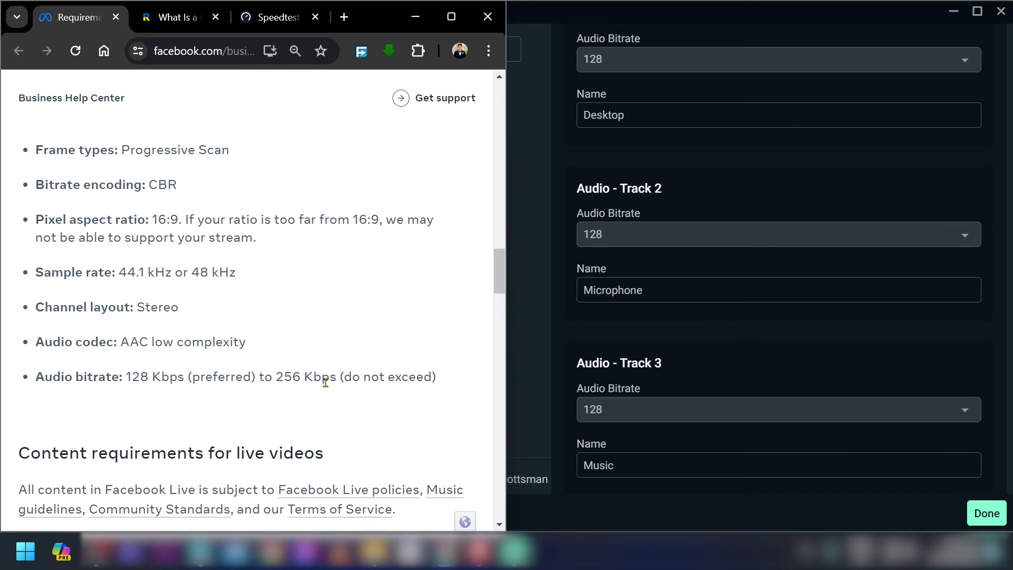
left_click_drag(275, 381, 128, 382)
left_click(246, 377)
left_click_drag(275, 377, 442, 380)
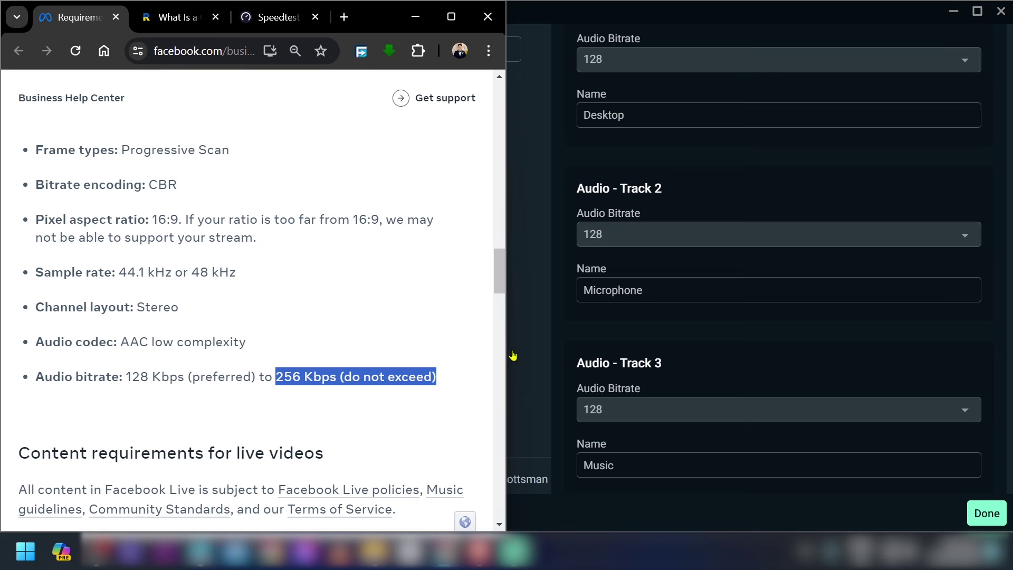
left_click(746, 331)
scroll(746, 331, "down", 5)
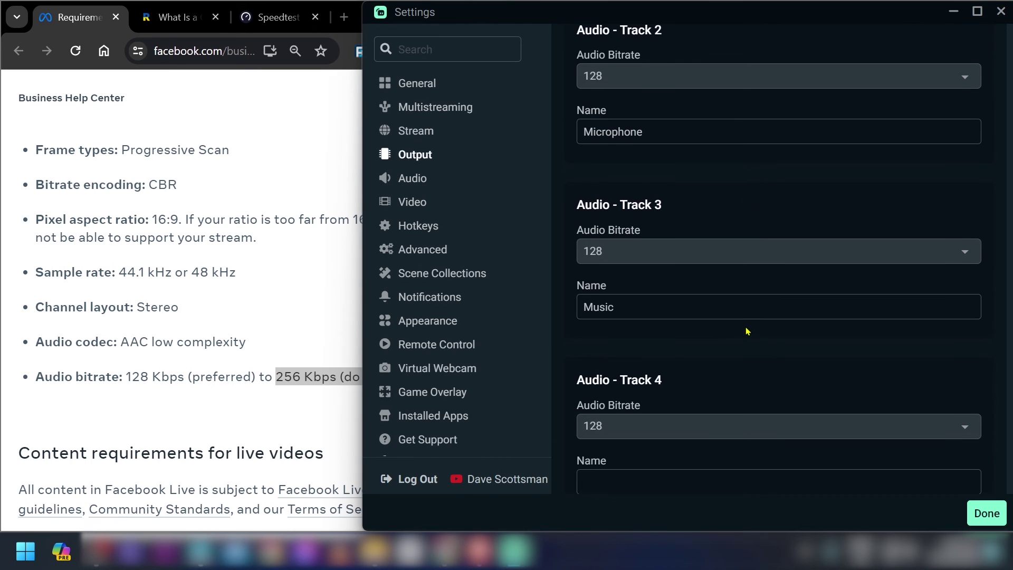
scroll(746, 330, "down", 3)
left_click(994, 514)
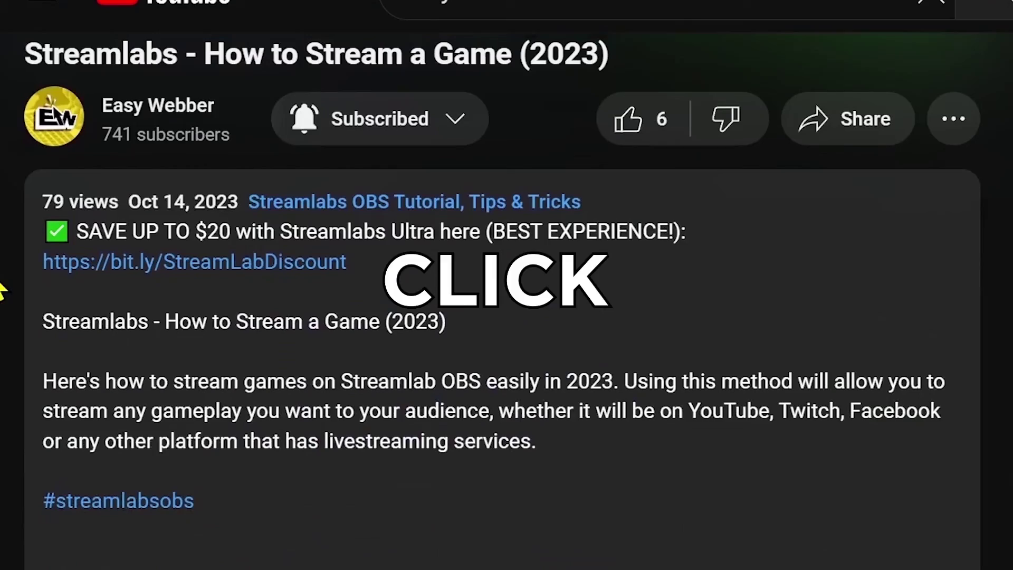
Browse the channel's playlists and play the Streamlabs OBS tutorial playlist.
left_click(291, 256)
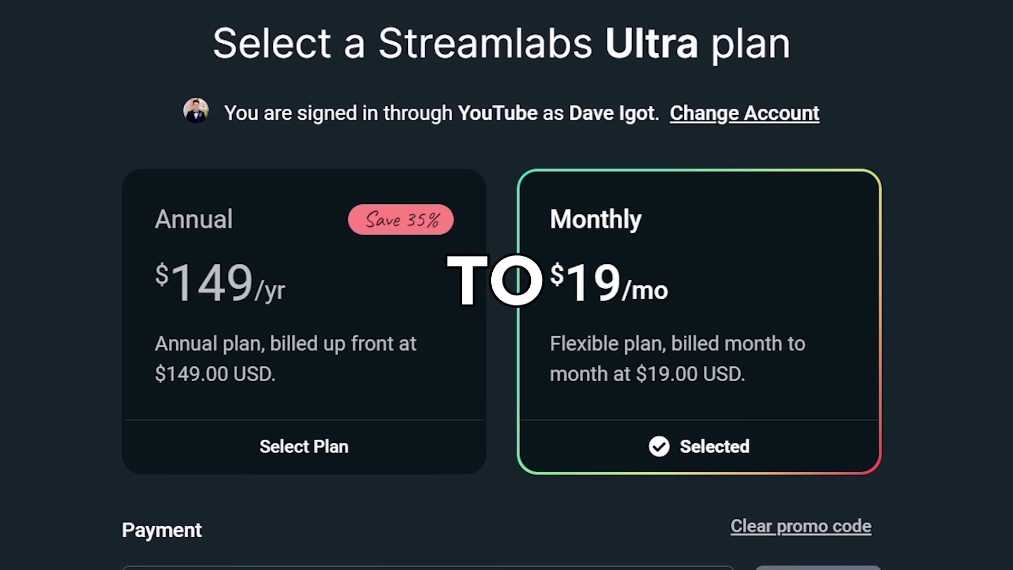
scroll(369, 264, "down", 1)
scroll(372, 247, "down", 4)
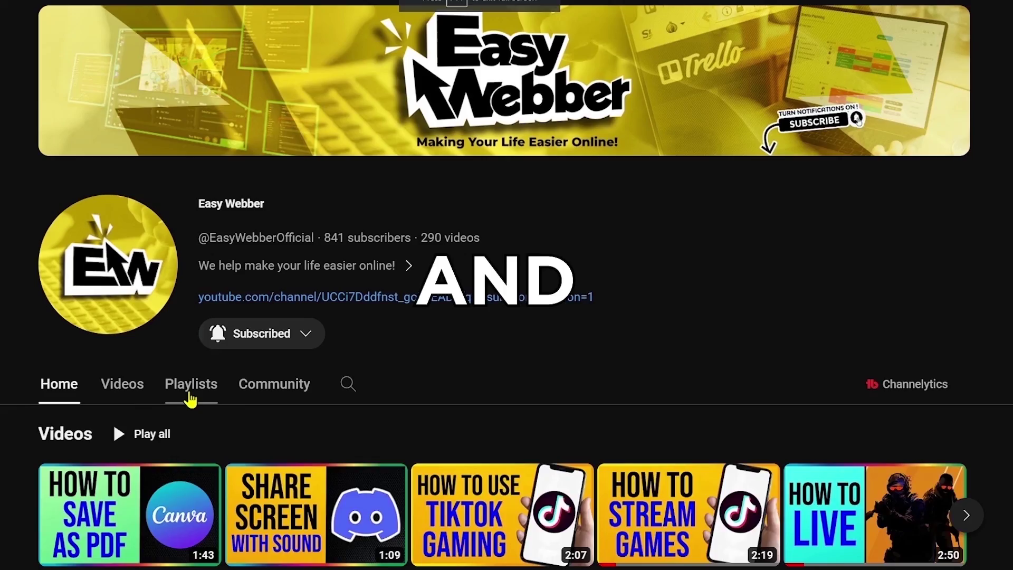
left_click(190, 399)
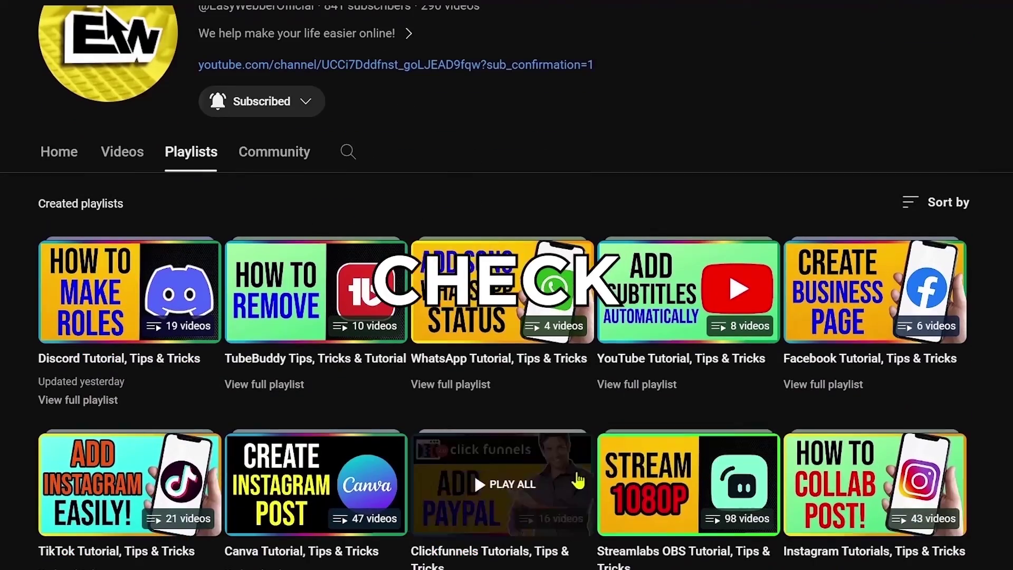
left_click(696, 482)
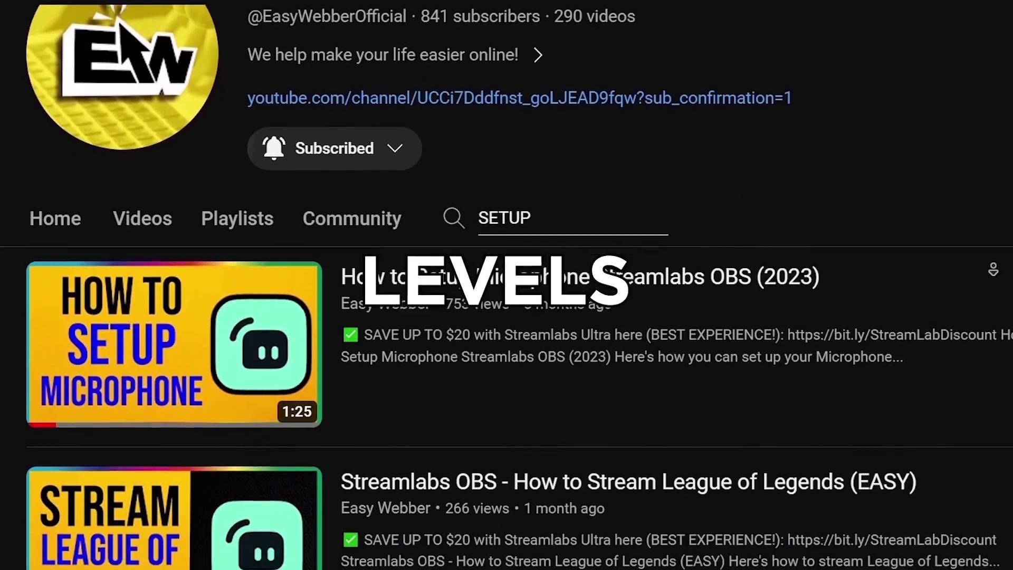
scroll(506, 316, "down", 10)
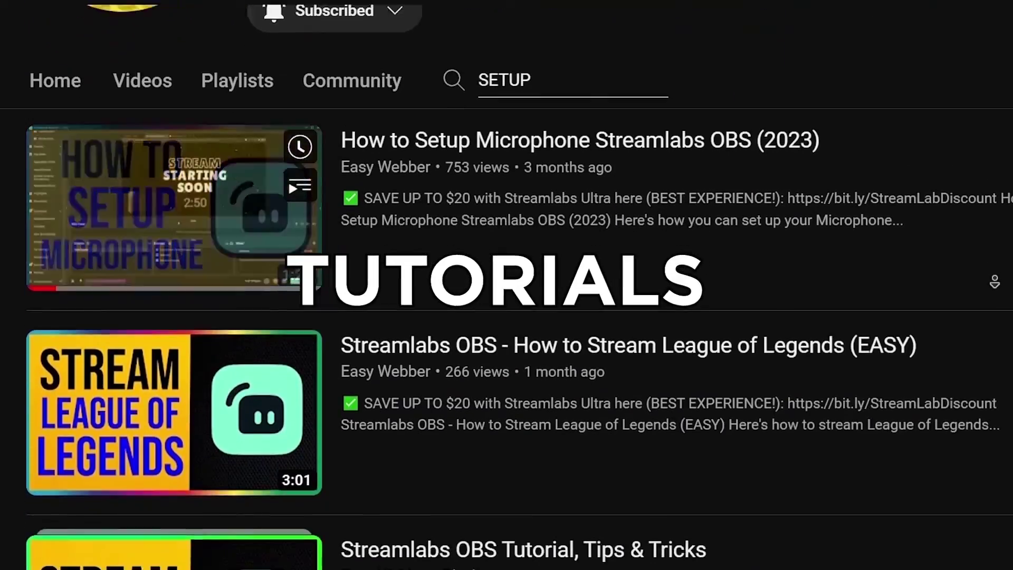
scroll(994, 320, "down", 12)
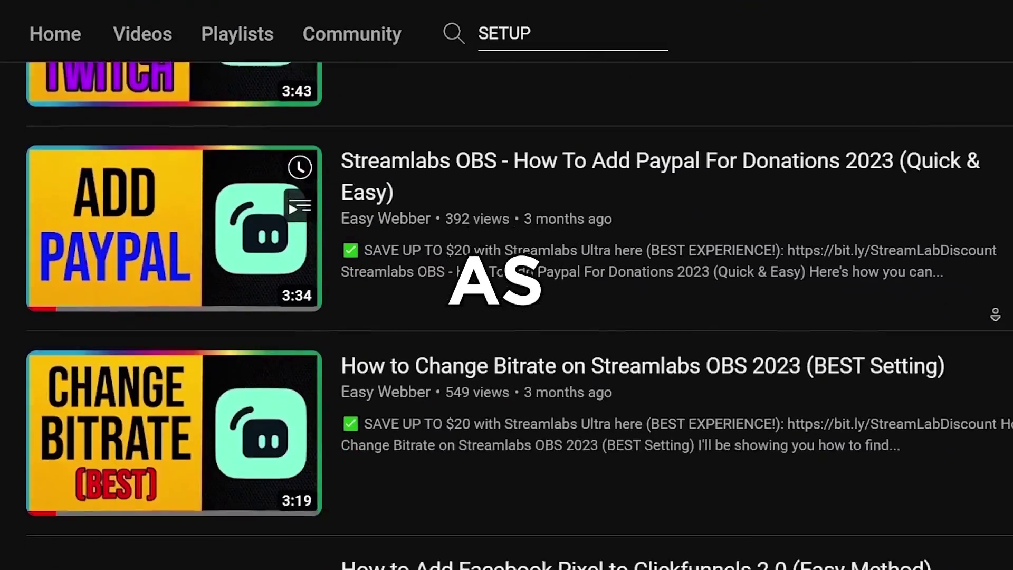
left_click(187, 328)
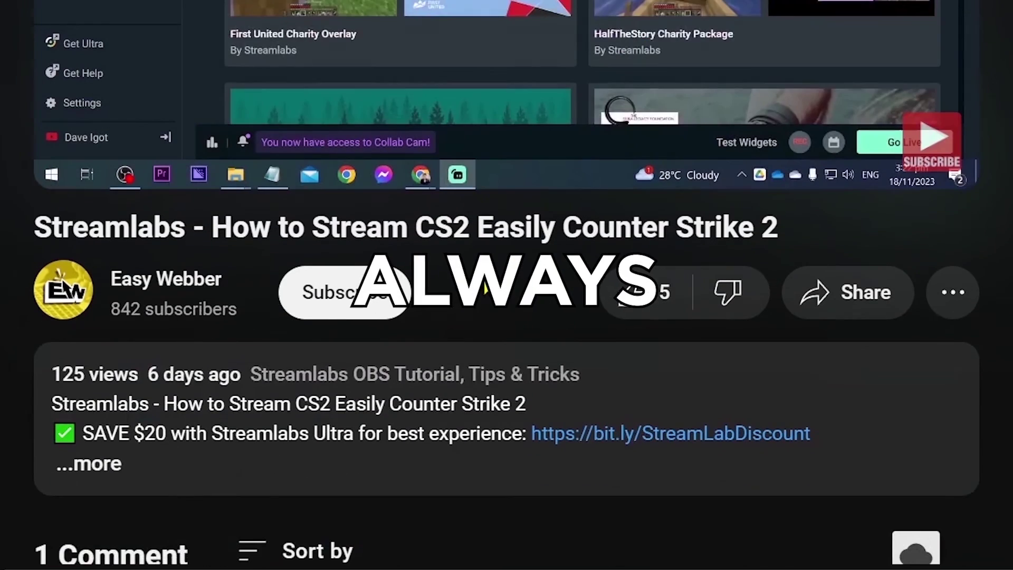
Subscribe to the channel, open its notification bell options and like the video.
left_click(433, 303)
left_click(435, 309)
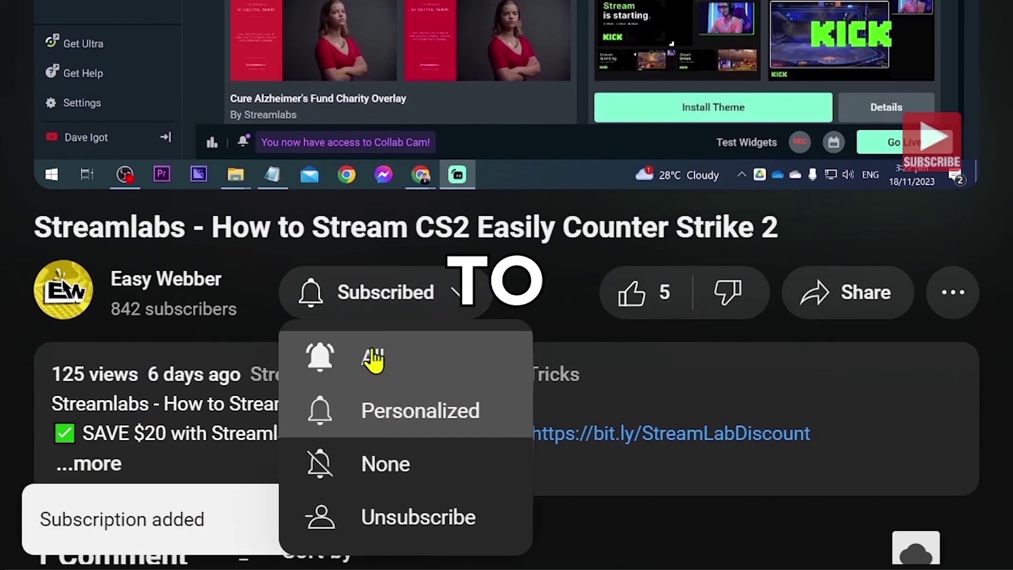
left_click(631, 295)
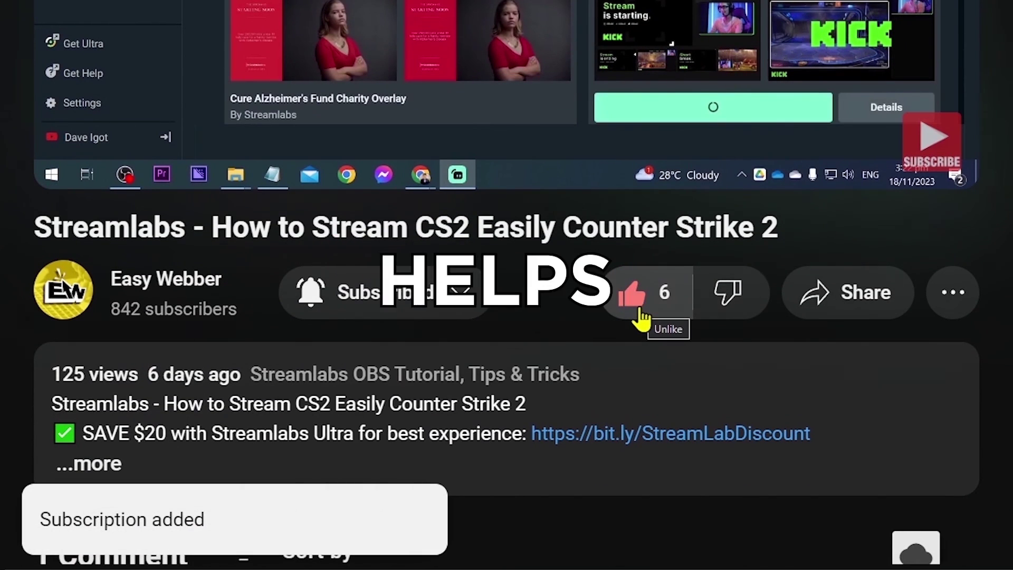